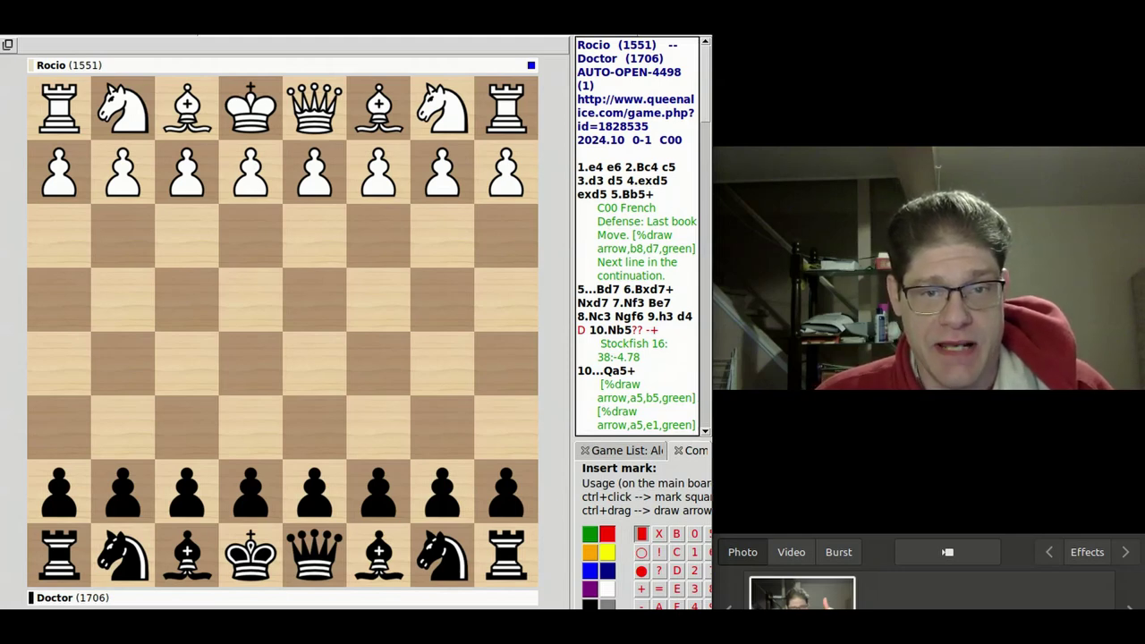
Step: Play through the game from the starting position, 1.e4, up to Black's 3...d5
{"action": "key", "text": "Right"}
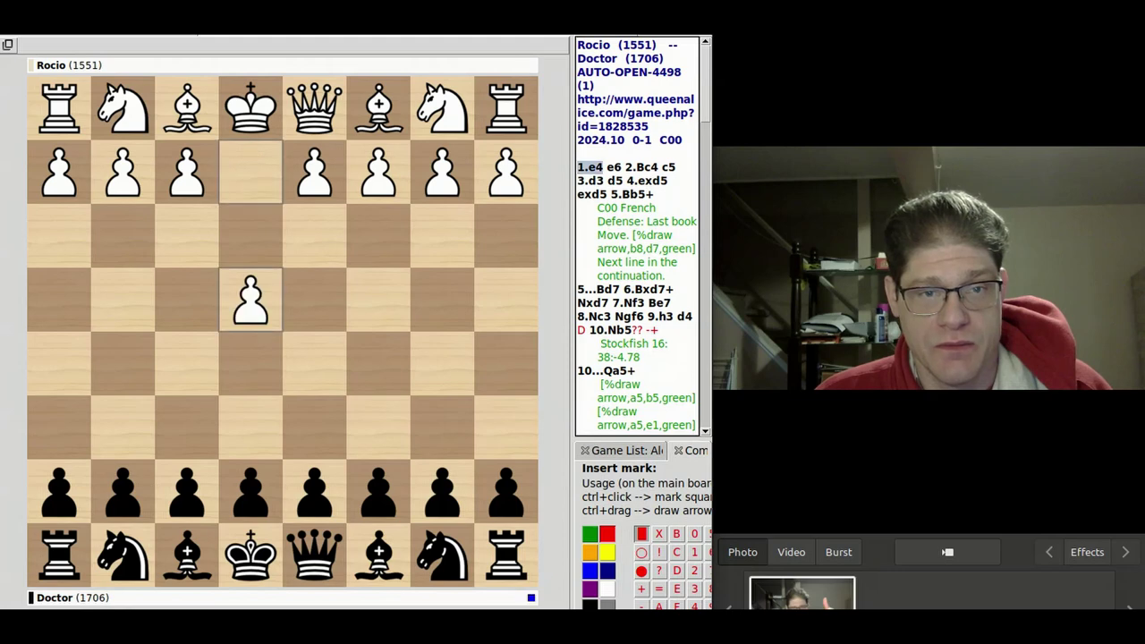
{"action": "key", "text": "Right"}
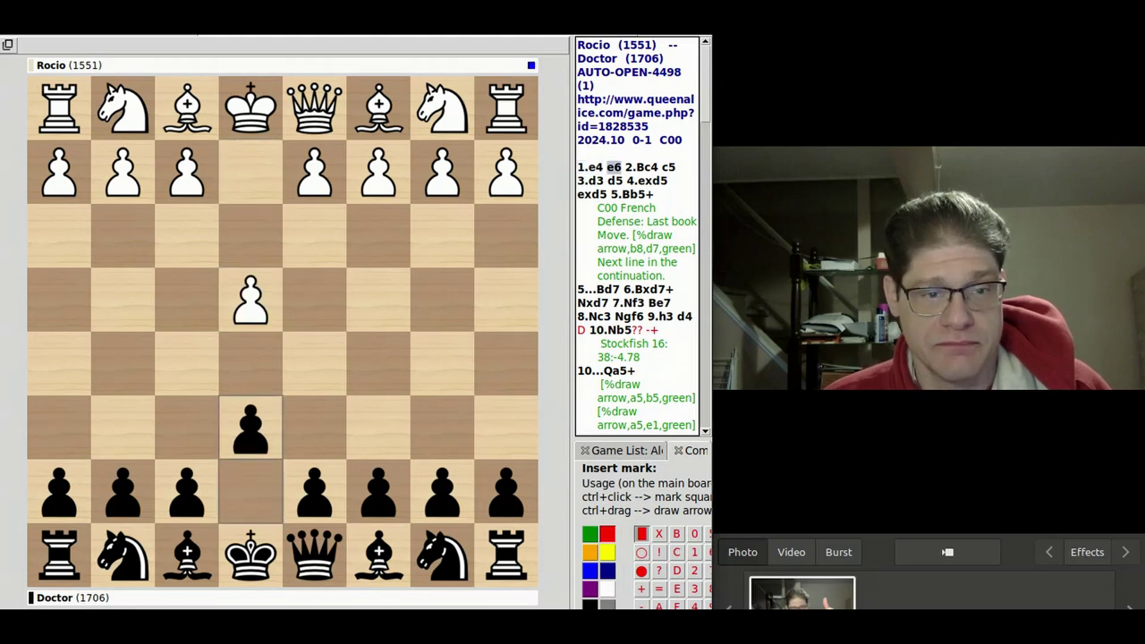
{"action": "key", "text": "Right"}
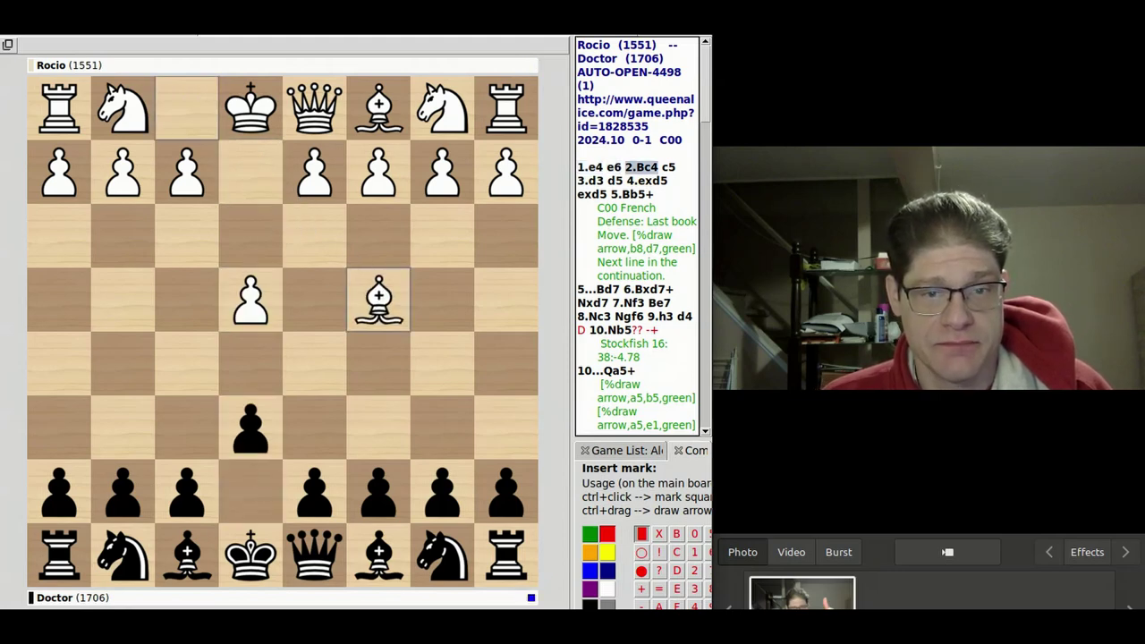
{"action": "key", "text": "Right"}
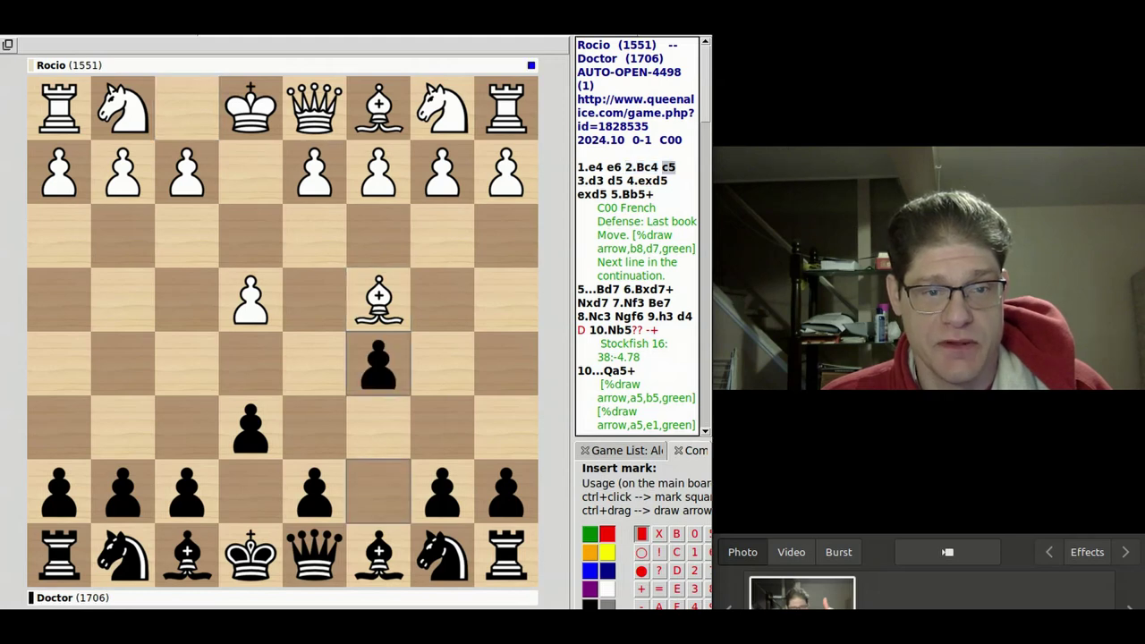
{"action": "key", "text": "Right"}
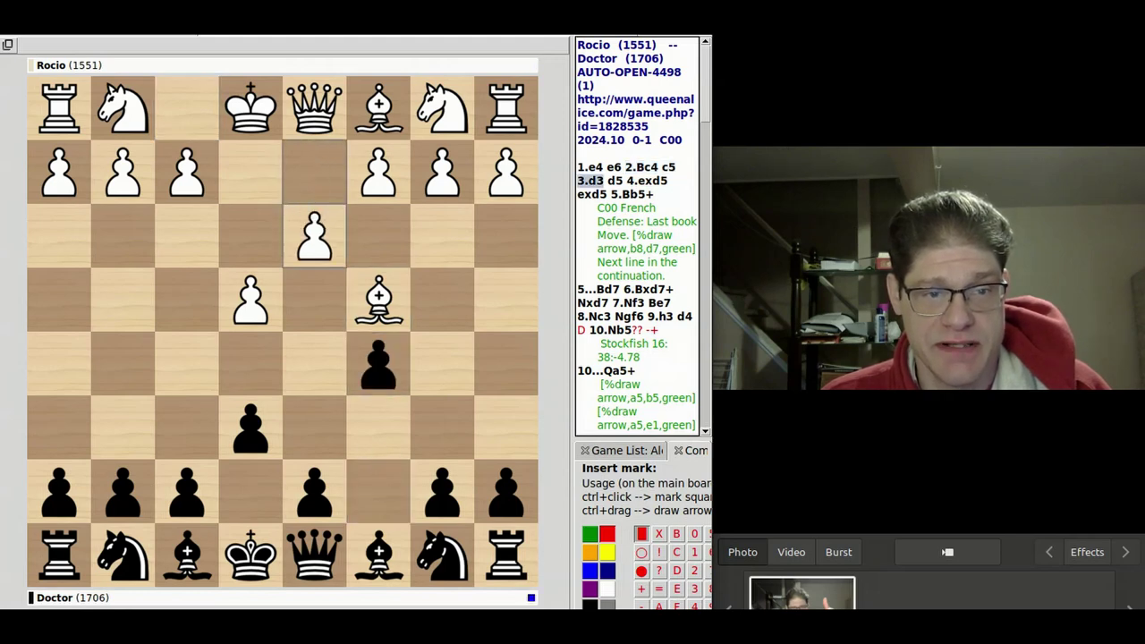
{"action": "key", "text": "Right"}
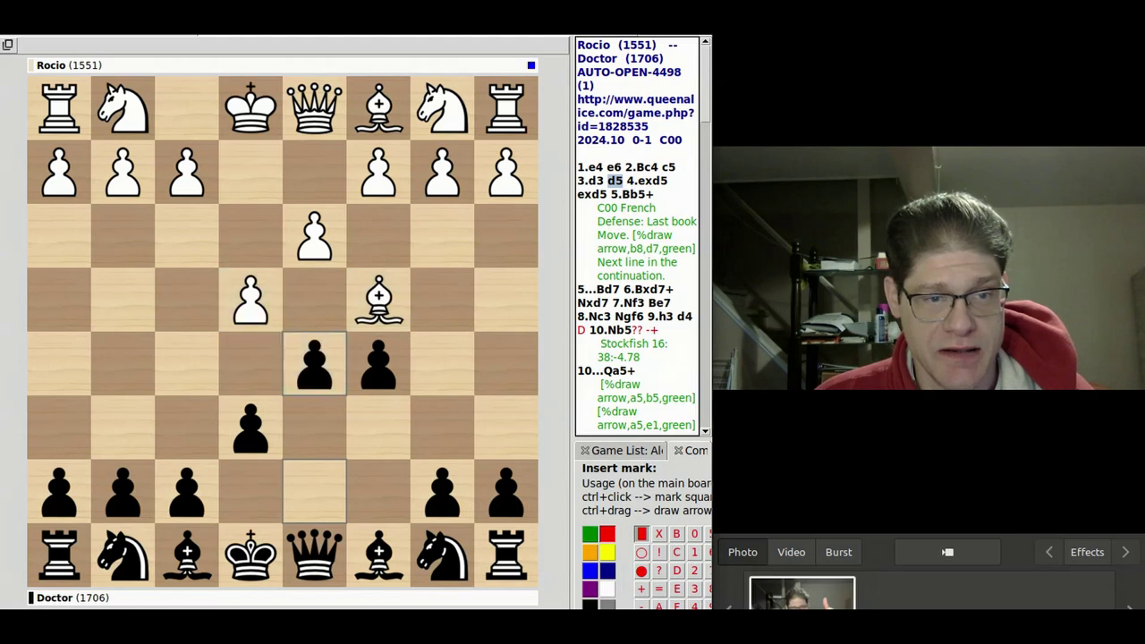
Step: Annotate the position after 3...d5 with red arrows e4 to e5 and d3 to d4, plus a green arrow c4 to f1
{"action": "left_click_drag", "start_coordinate": [250, 300], "coordinate": [250, 364]}
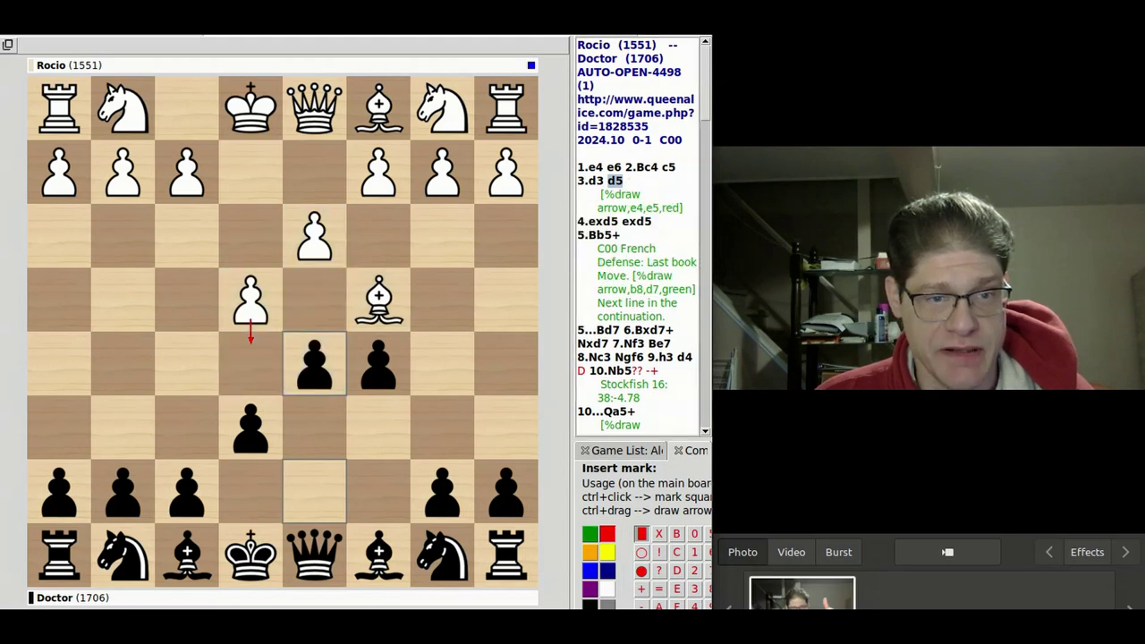
{"action": "left_click_drag", "start_coordinate": [315, 236], "coordinate": [314, 300]}
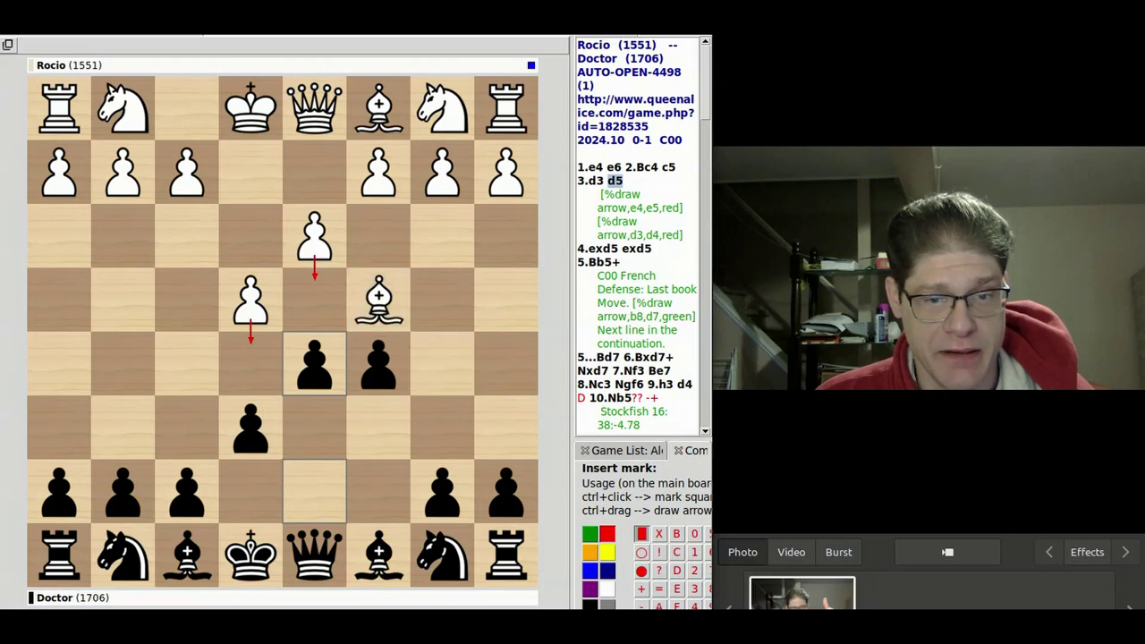
{"action": "left_click", "coordinate": [589, 533]}
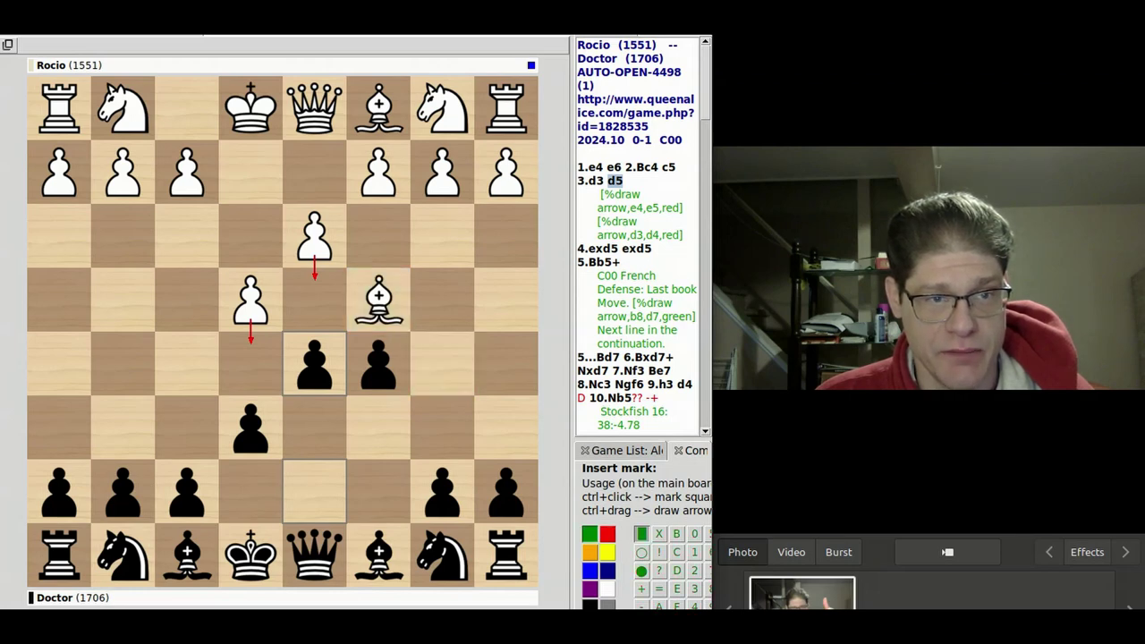
{"action": "left_click_drag", "start_coordinate": [379, 299], "coordinate": [186, 108]}
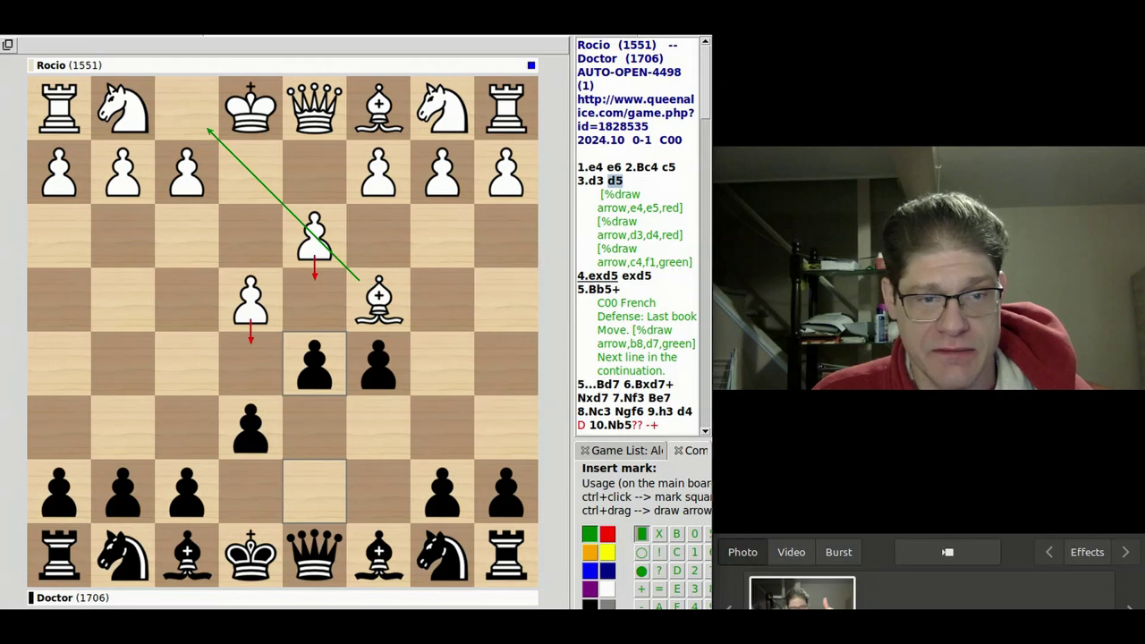
Step: Advance the game from 4.exd5 to 5.Bb5+ and check where the black king on e8 could move
{"action": "left_click", "coordinate": [597, 275]}
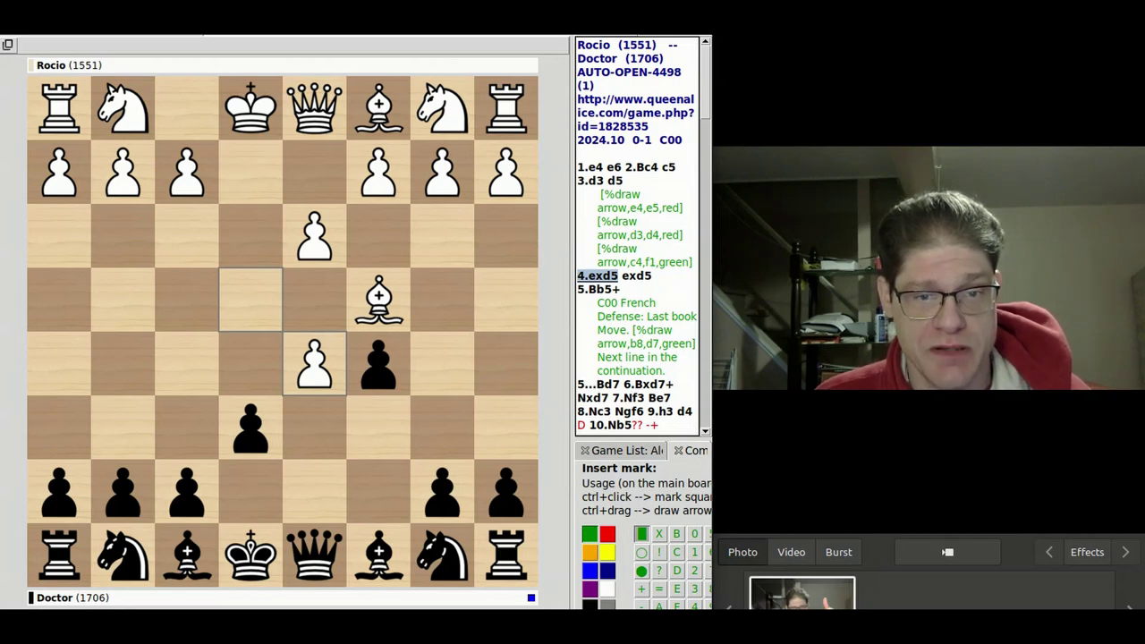
{"action": "key", "text": "Right"}
{"action": "key", "text": "Right"}
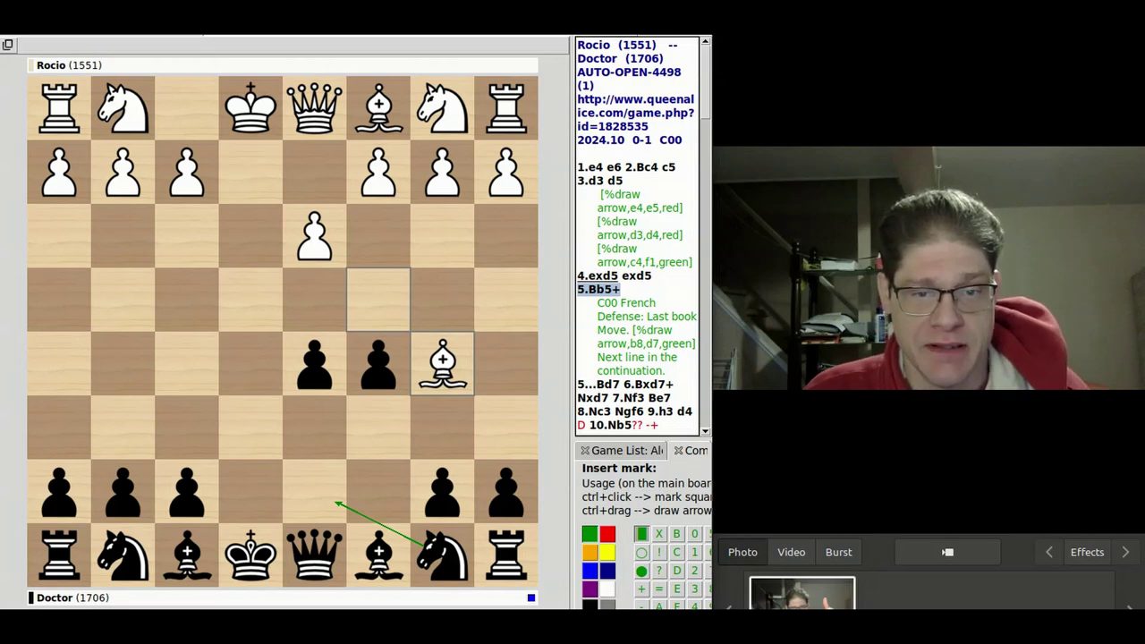
{"action": "left_click", "coordinate": [251, 555]}
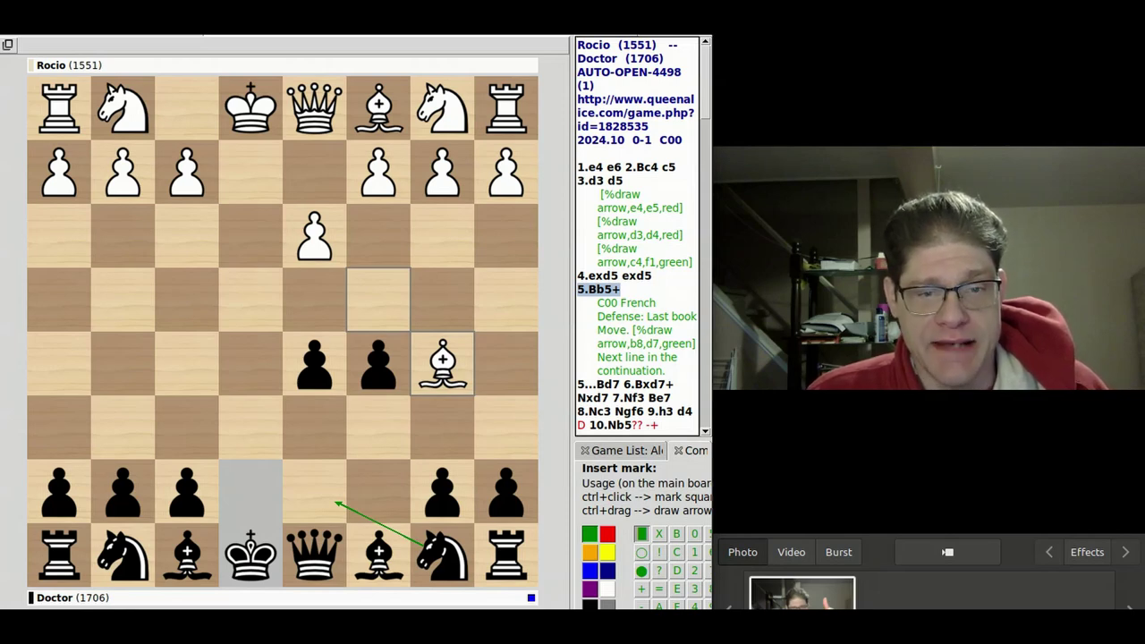
{"action": "key", "text": "Escape"}
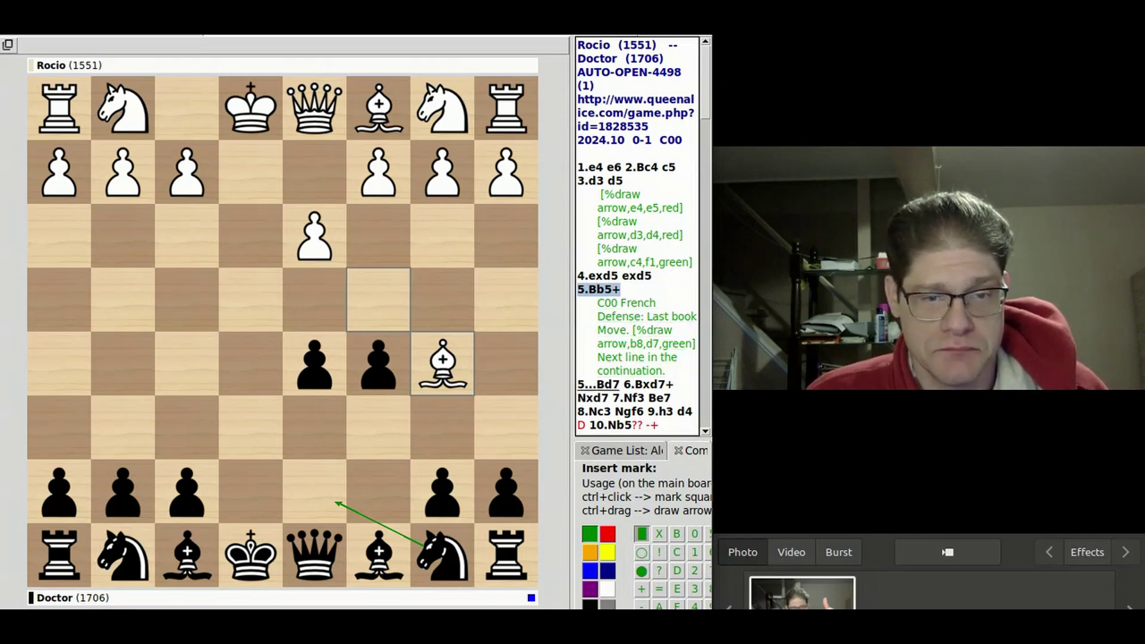
Step: Play through the game moves from 5...Bd7 up to White's knight move 10.Nb5
{"action": "key", "text": "Right"}
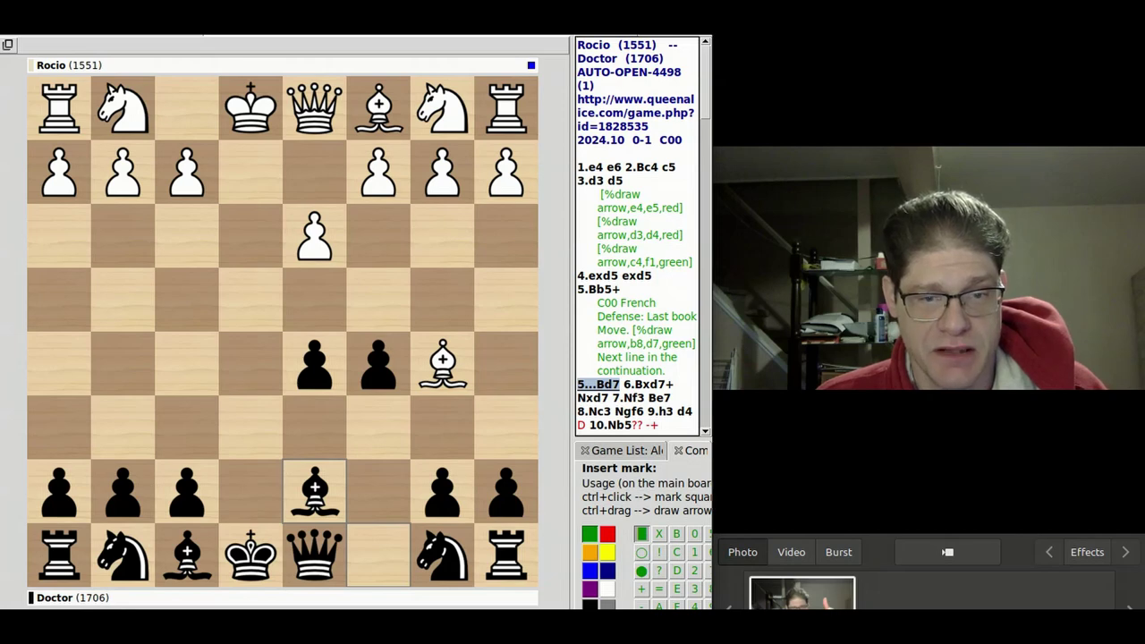
{"action": "key", "text": "Right"}
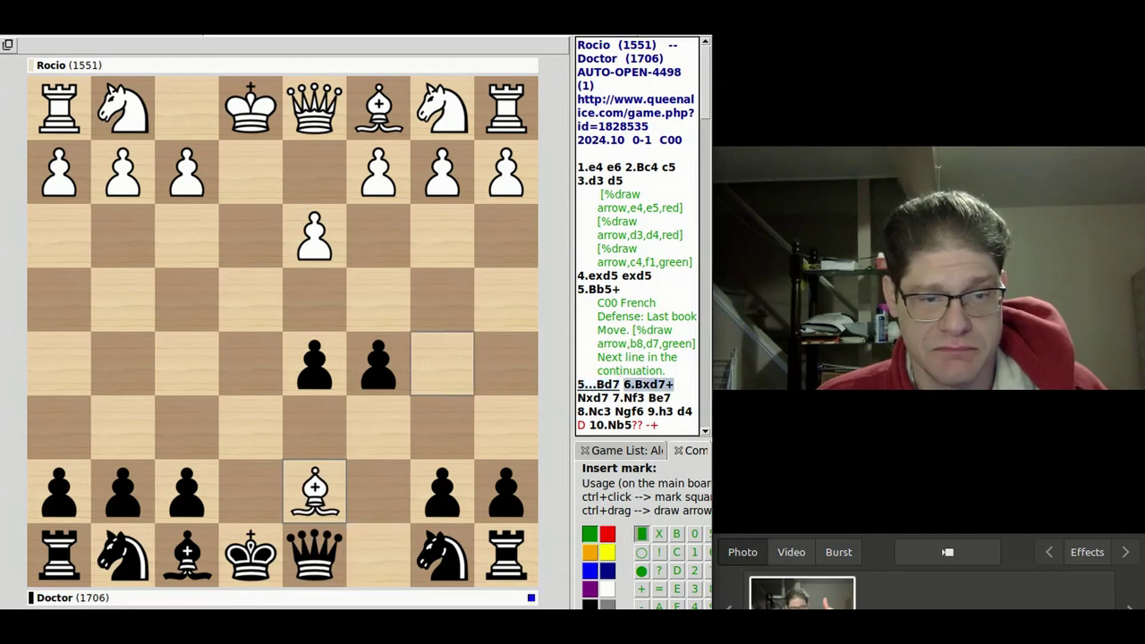
{"action": "key", "text": "Right"}
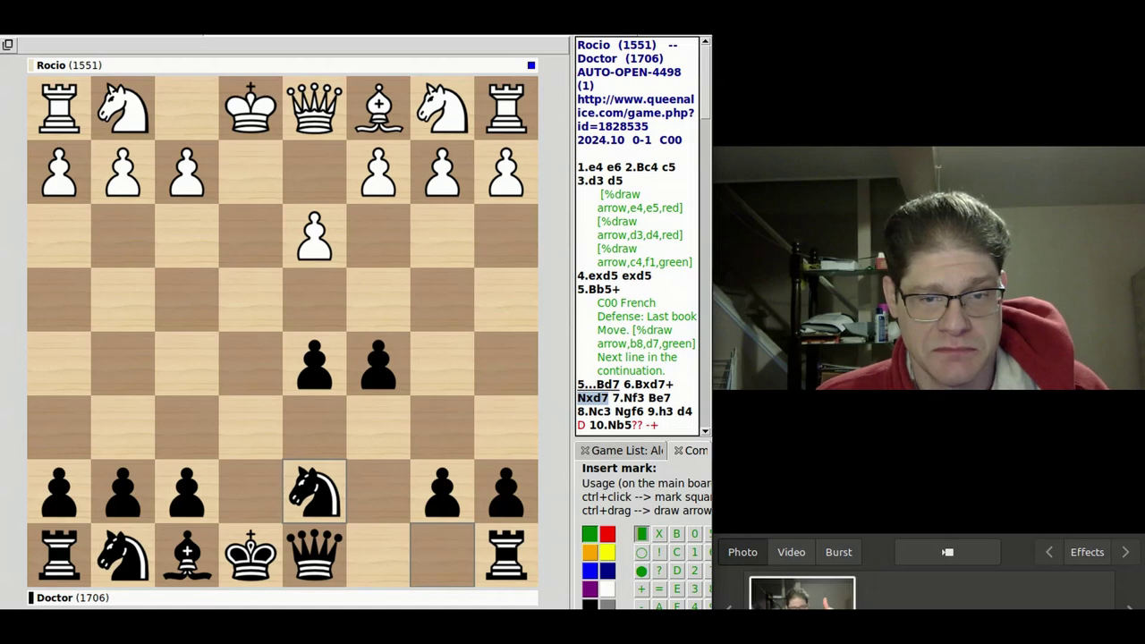
{"action": "key", "text": "Right"}
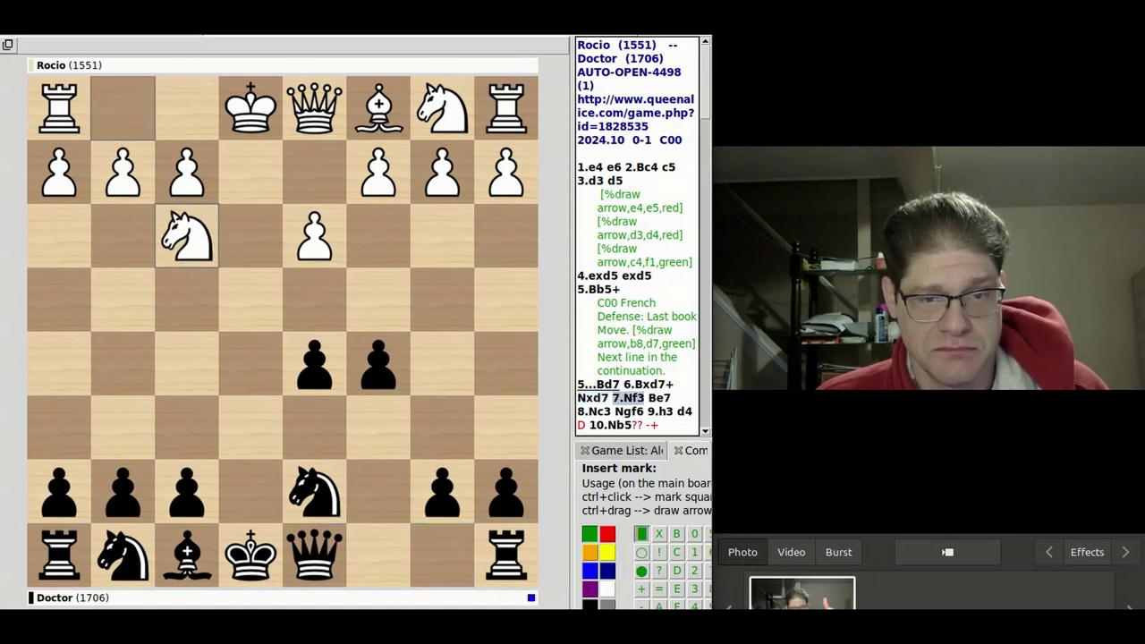
{"action": "key", "text": "Right"}
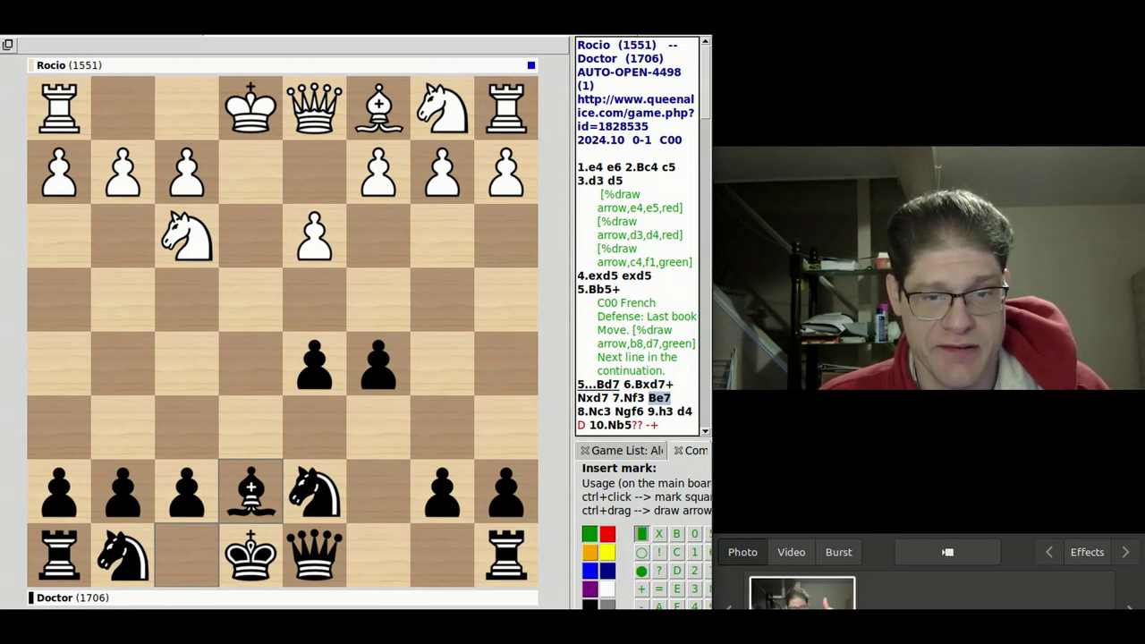
{"action": "key", "text": "Right"}
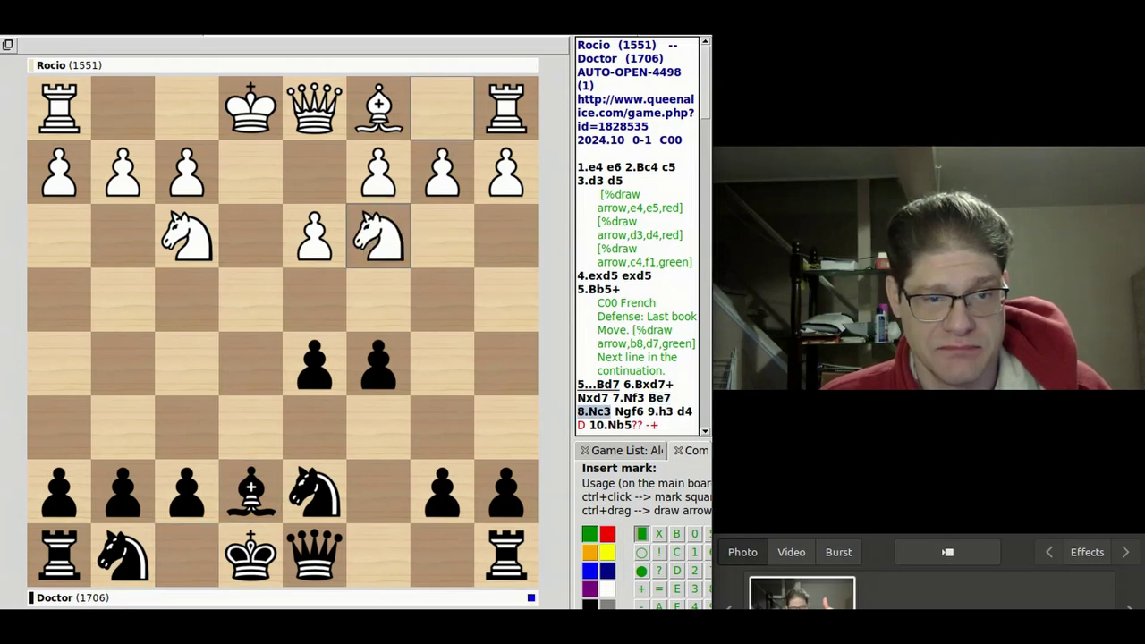
{"action": "key", "text": "Right"}
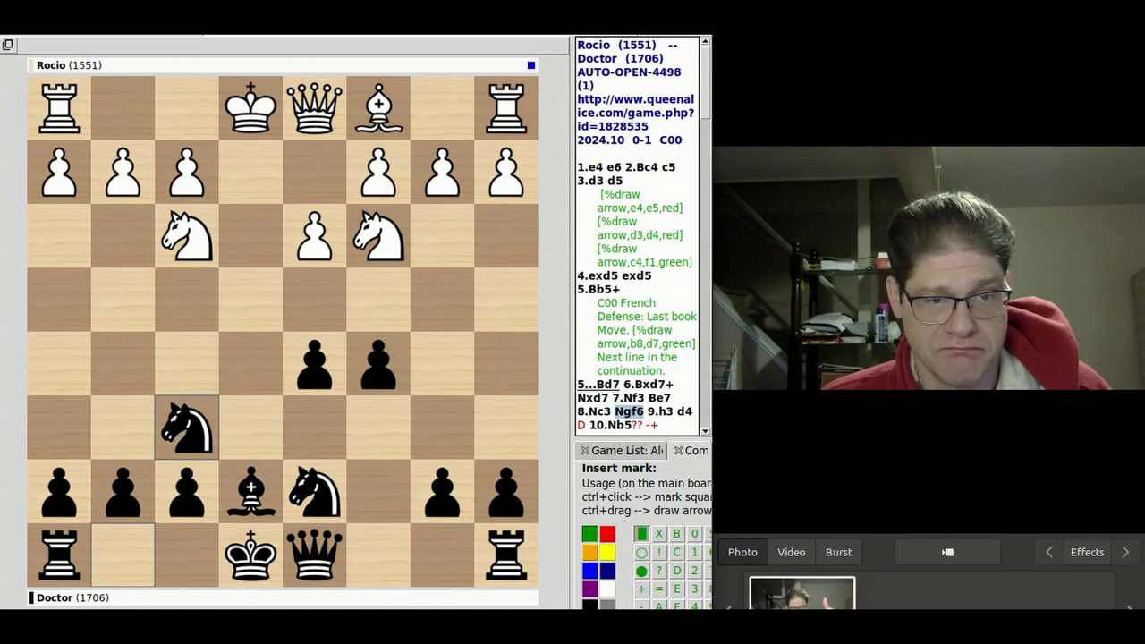
{"action": "key", "text": "Right"}
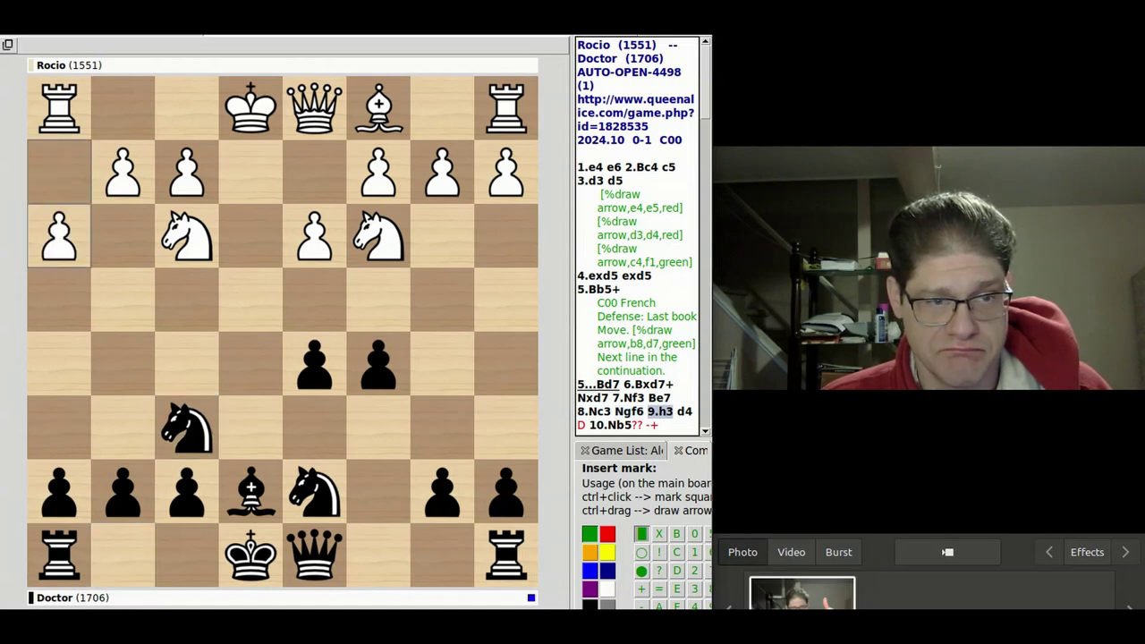
{"action": "key", "text": "Right"}
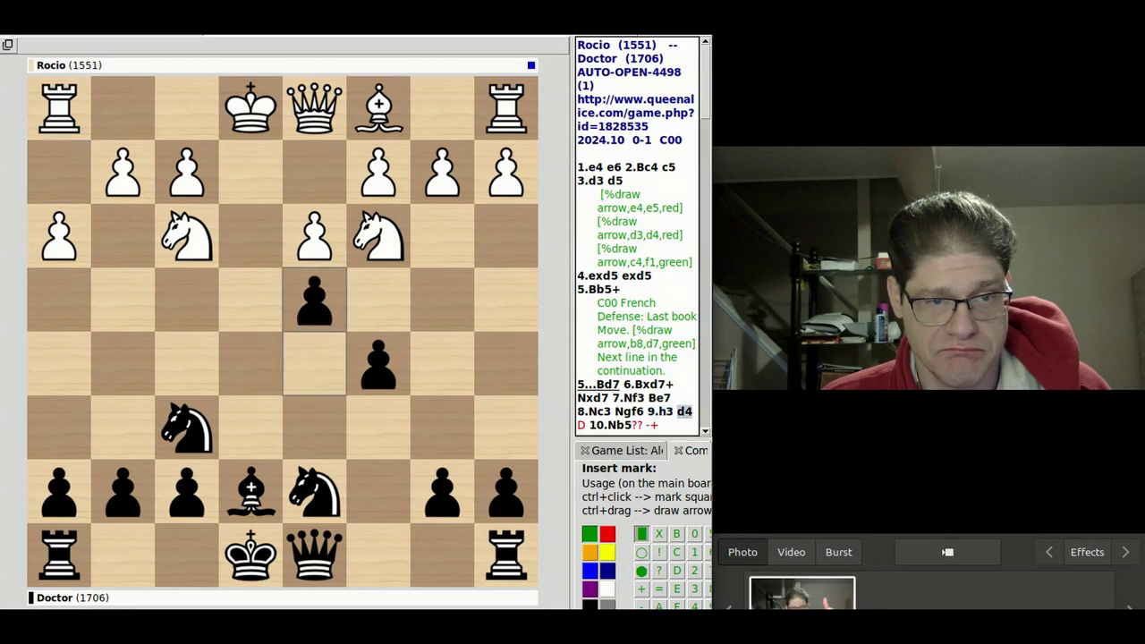
{"action": "key", "text": "Right"}
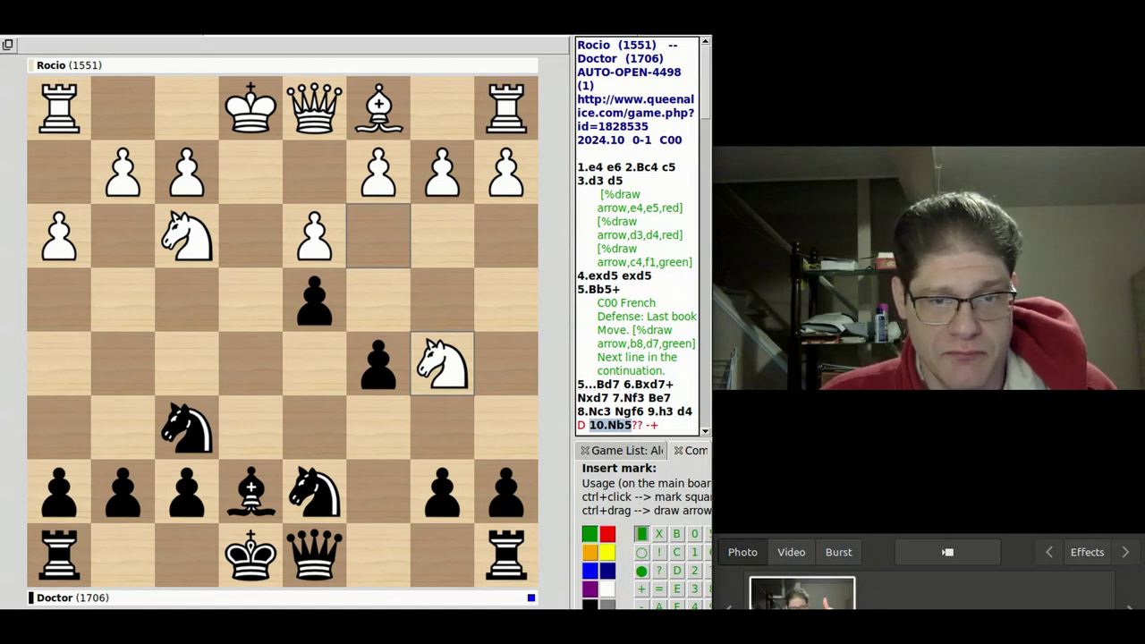
Step: Advance to 10...Qa5+ and examine White's possible replies with the e1 king and the b2 pawn
{"action": "left_click_drag", "start_coordinate": [705, 82], "coordinate": [705, 95]}
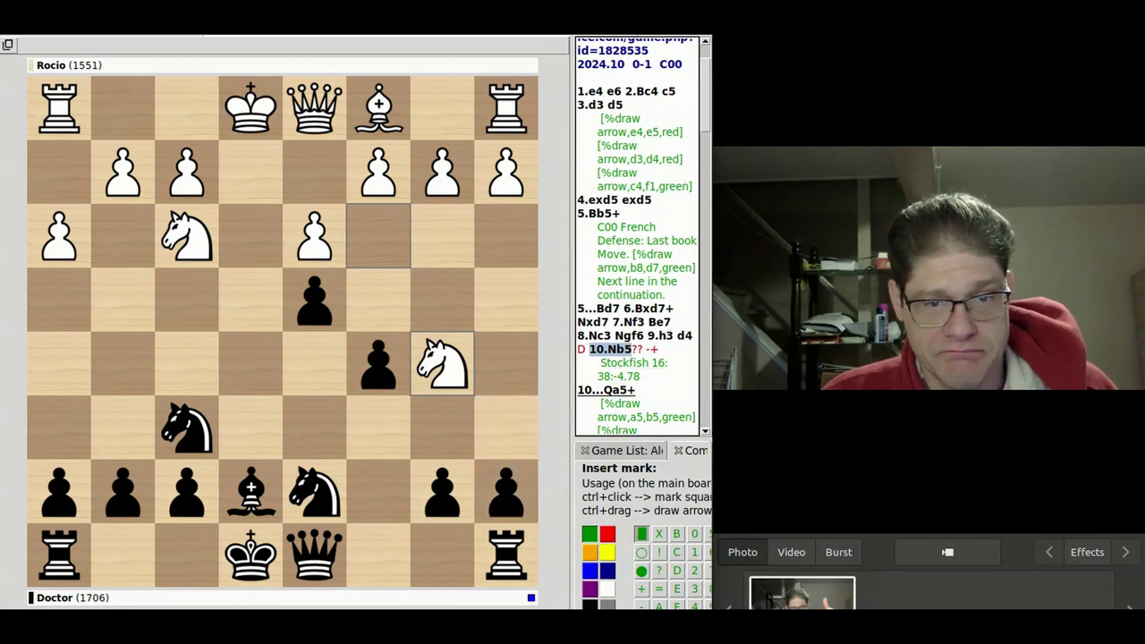
{"action": "key", "text": "Right"}
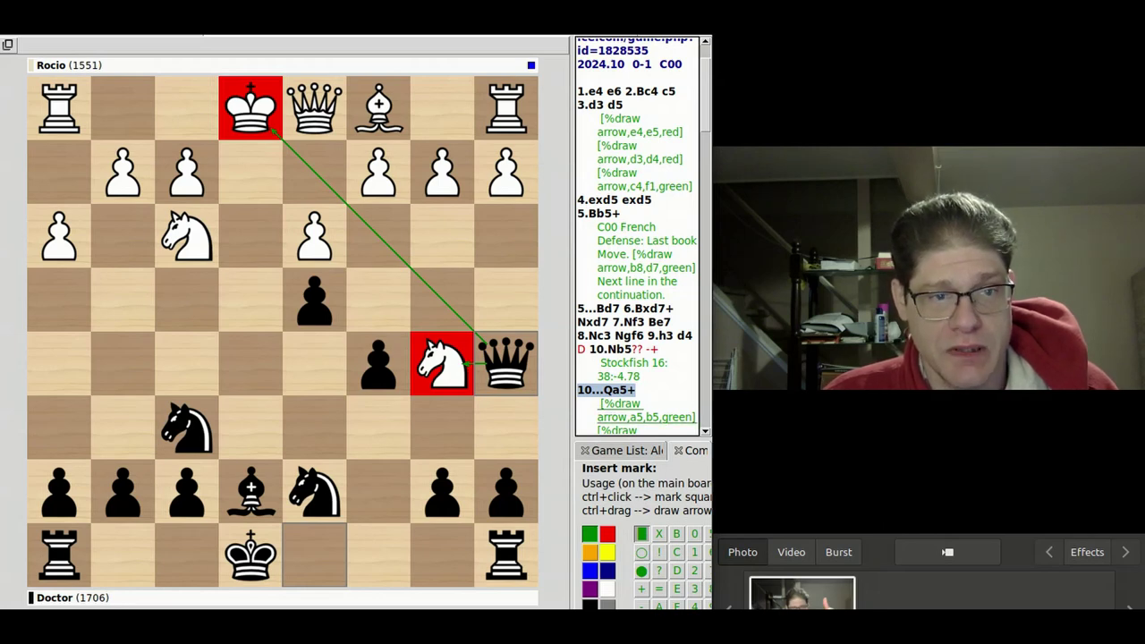
{"action": "left_click", "coordinate": [251, 108]}
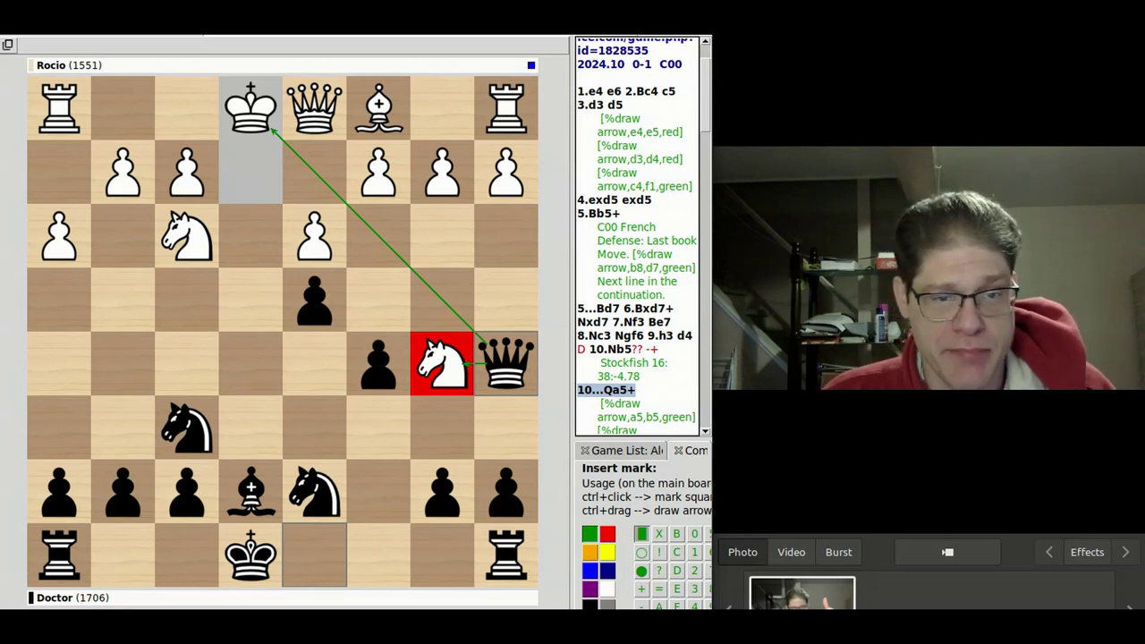
{"action": "key", "text": "Left"}
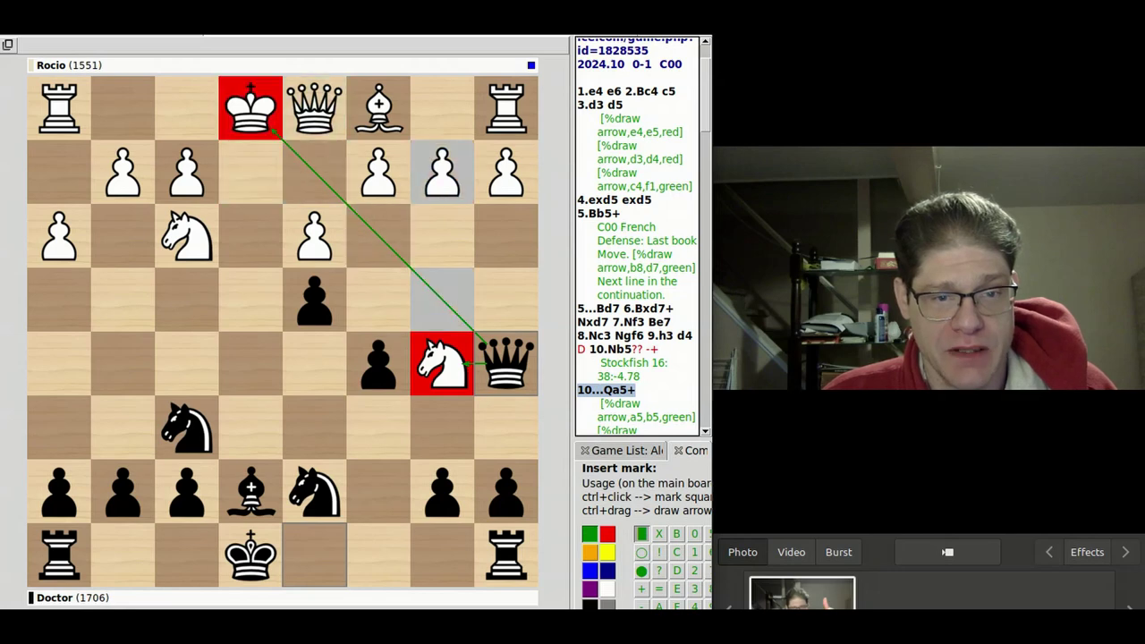
{"action": "key", "text": "Right"}
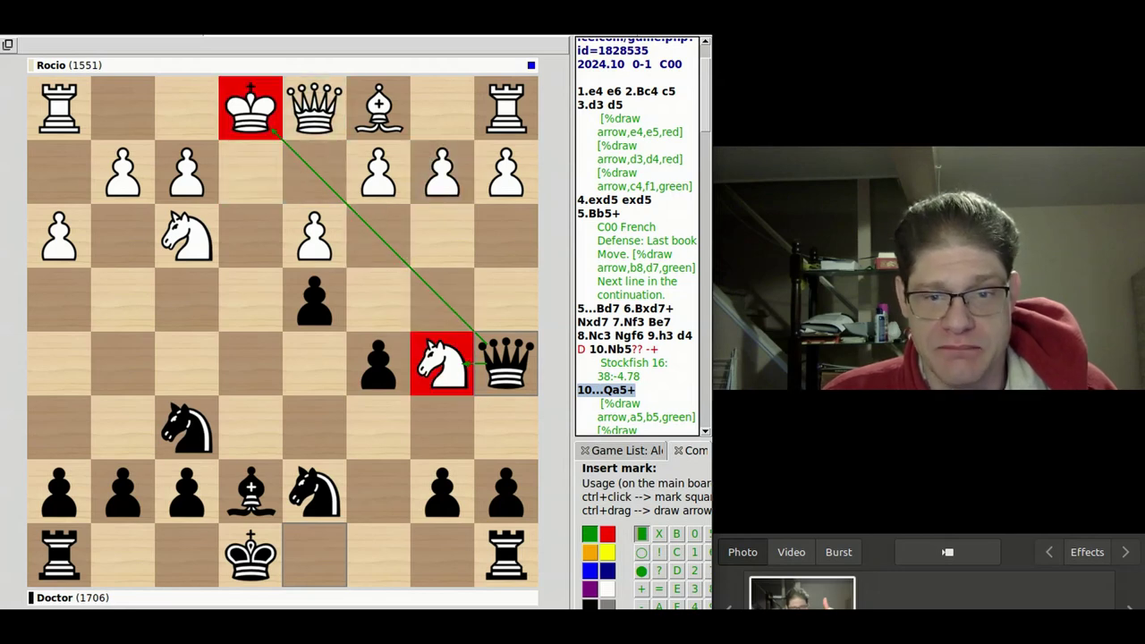
Step: Play through 11.Bd2 Qxb5 to White's 12.b3 and review the marked threats
{"action": "key", "text": "Right"}
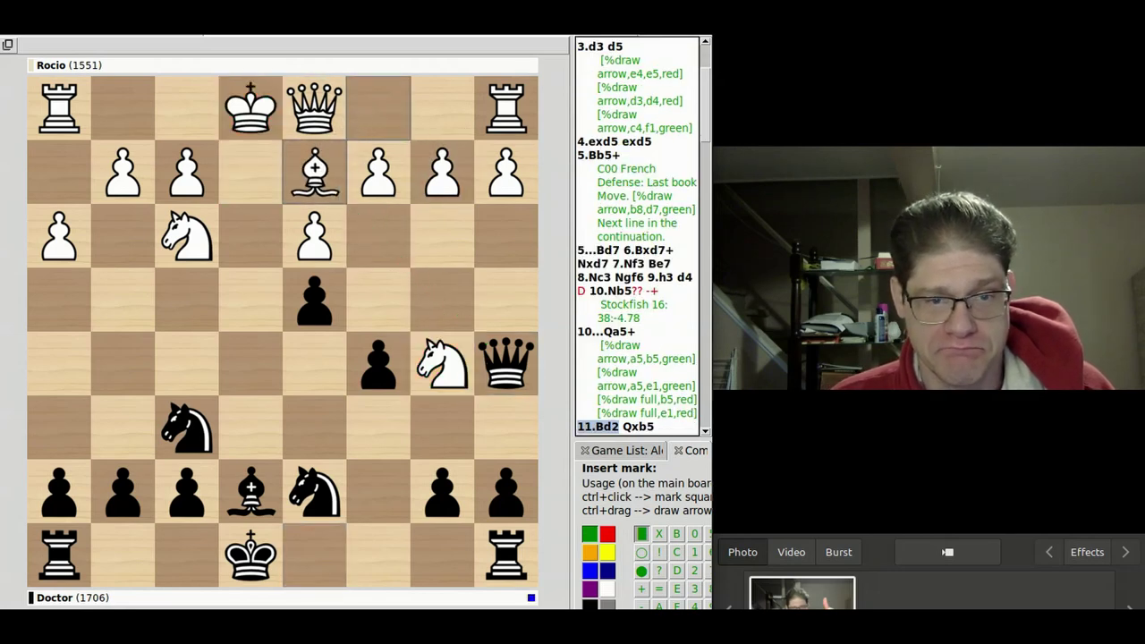
{"action": "key", "text": "Right"}
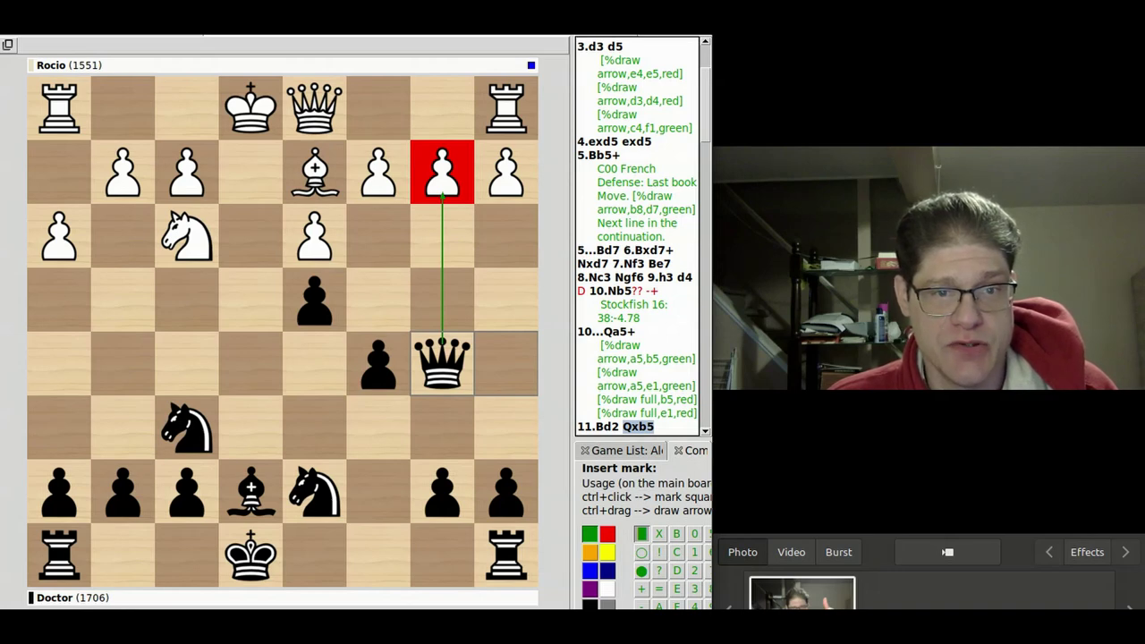
{"action": "key", "text": "Right"}
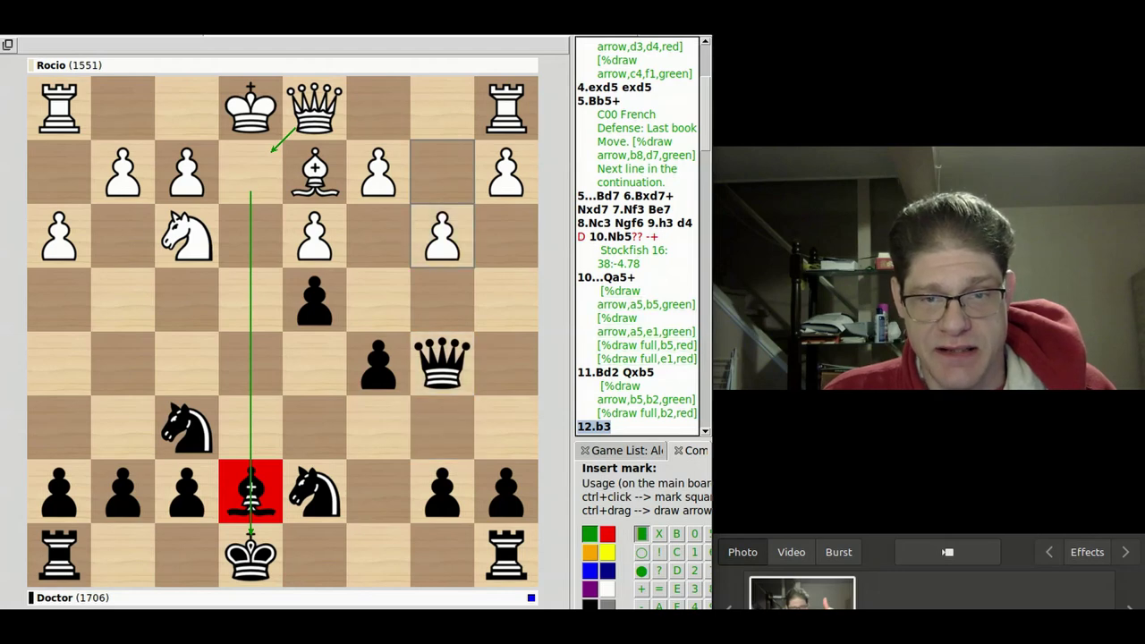
Step: Advance to Black's castling move 12...O-O and mark the bishop's square e7 in green
{"action": "left_click_drag", "start_coordinate": [705, 113], "coordinate": [705, 145]}
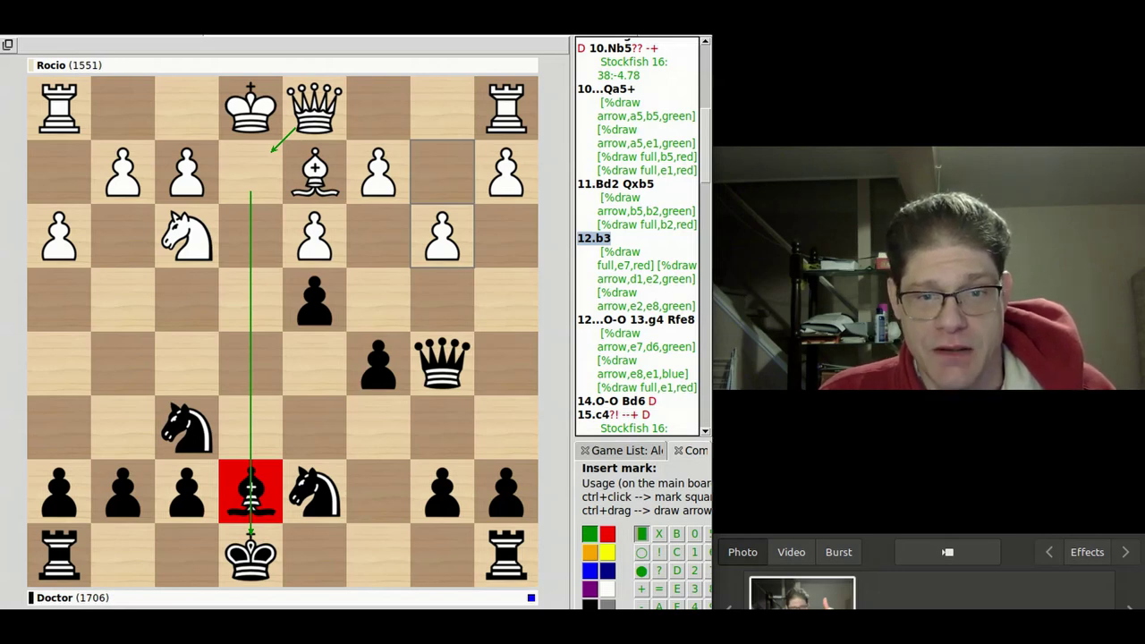
{"action": "key", "text": "Right"}
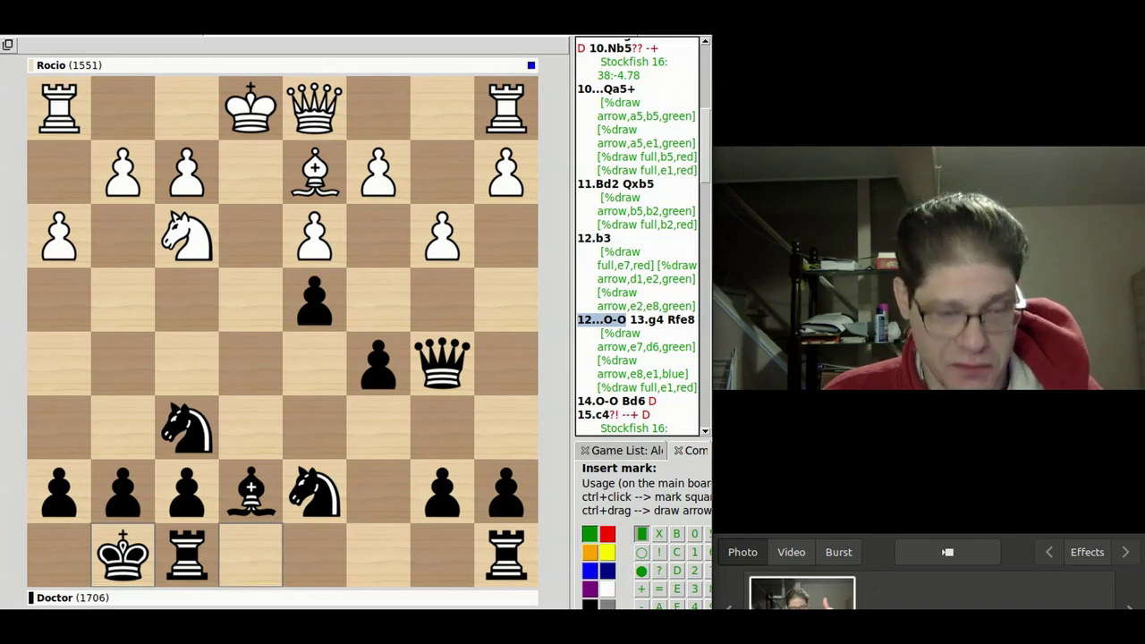
{"action": "left_click", "coordinate": [250, 491], "text": "ctrl"}
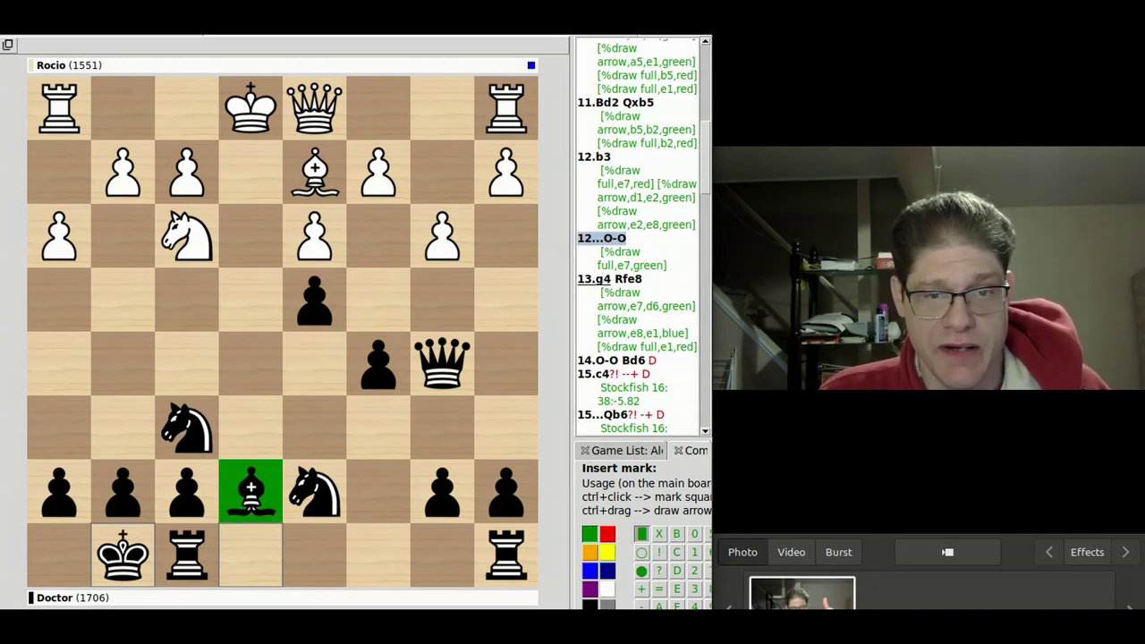
Step: Play through the game from 13.g4 Rfe8 and 14.O-O Bd6 up to Black's queen move 15...Qb6
{"action": "key", "text": "Right"}
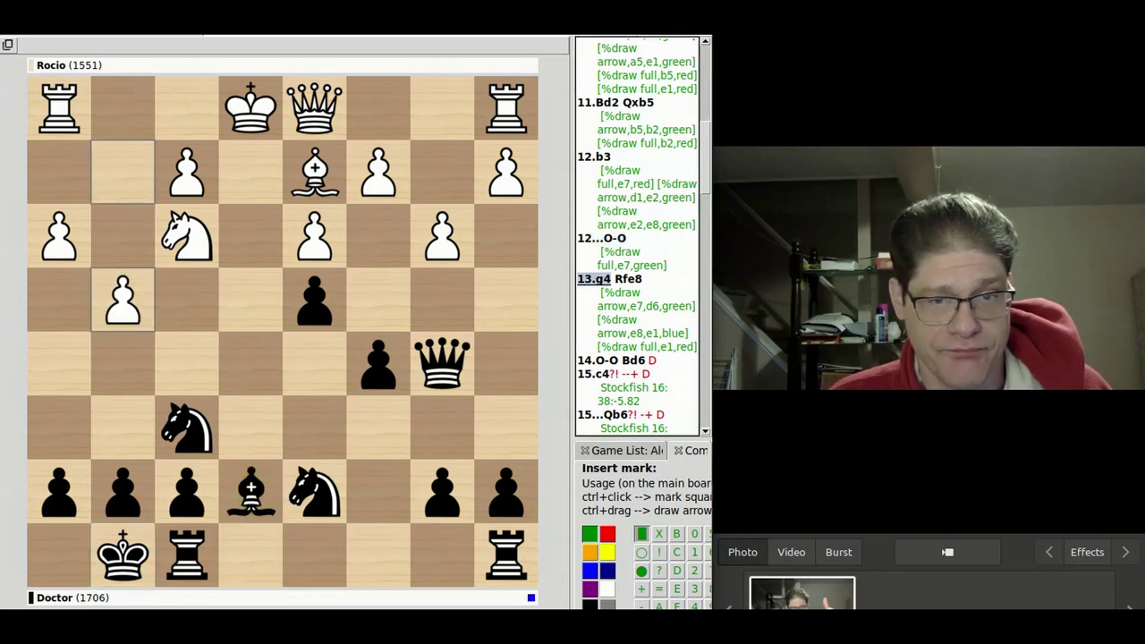
{"action": "key", "text": "Right"}
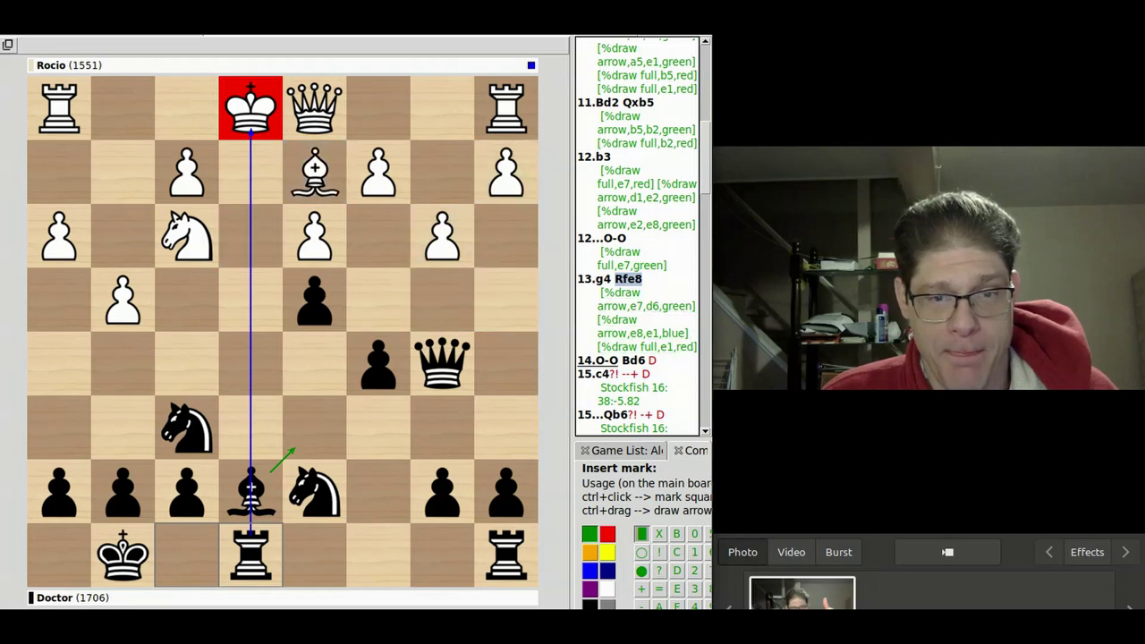
{"action": "key", "text": "Right"}
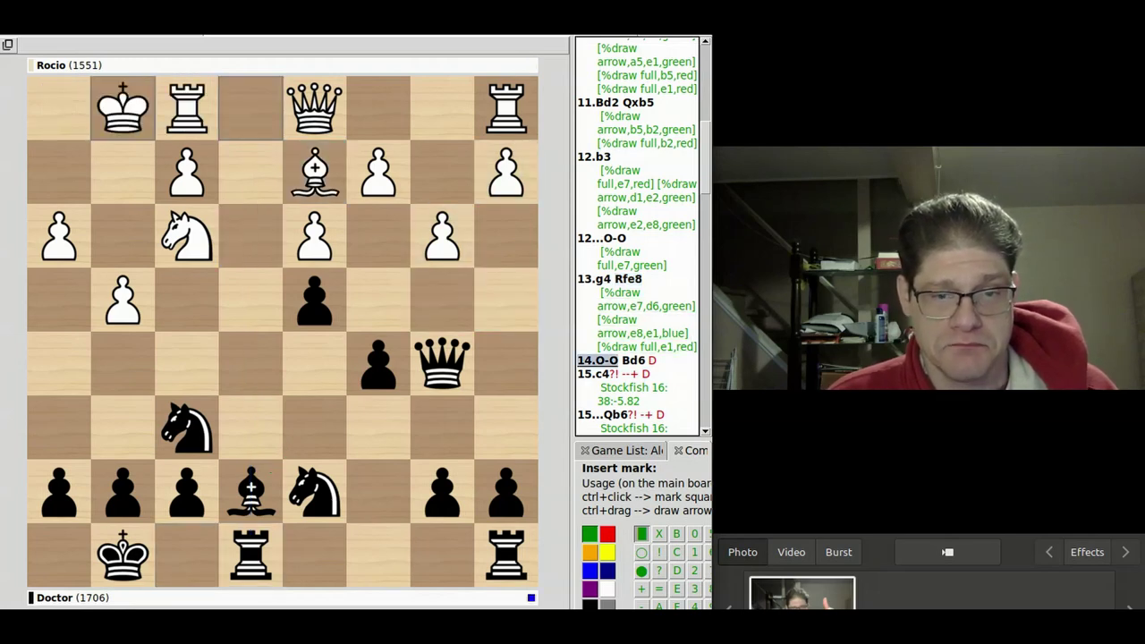
{"action": "key", "text": "Right"}
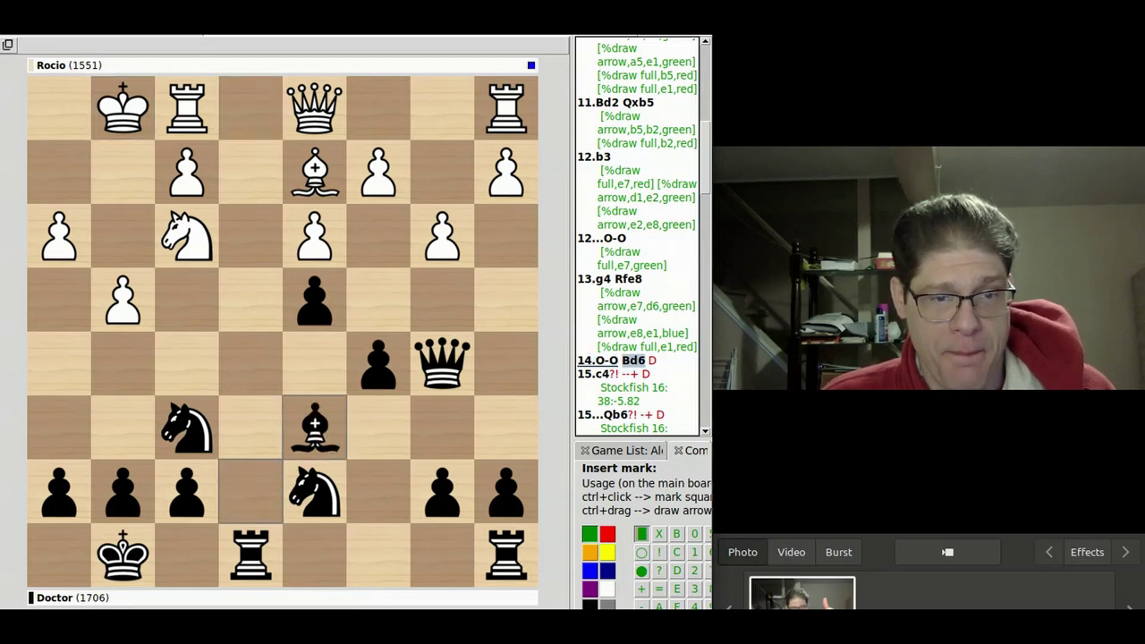
{"action": "key", "text": "Right"}
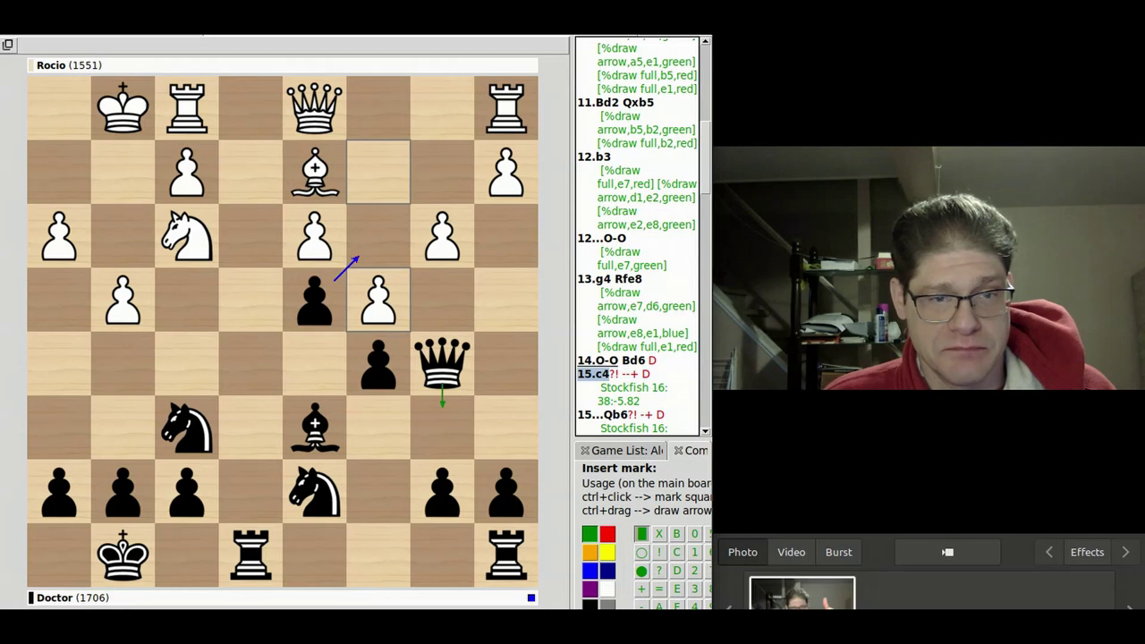
{"action": "key", "text": "Right"}
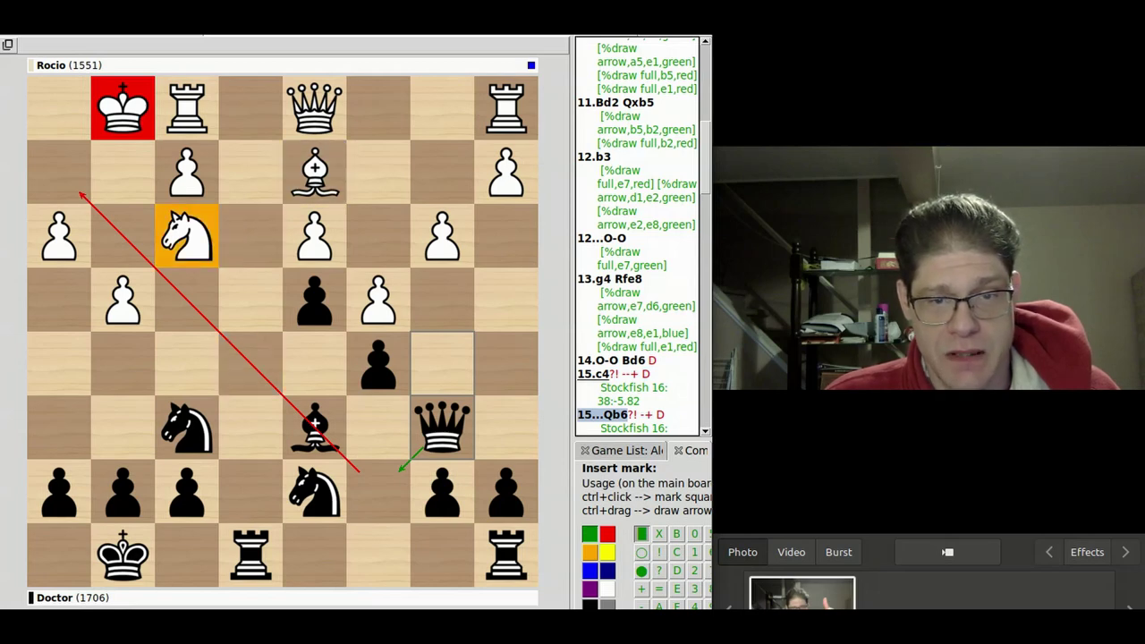
Step: Return to the position after 15.c4 and enter the alternative variation with the en passant capture 15...dxc3
{"action": "key", "text": "Left"}
{"action": "scroll", "coordinate": [637, 235], "scroll_direction": "down", "scroll_amount": 5}
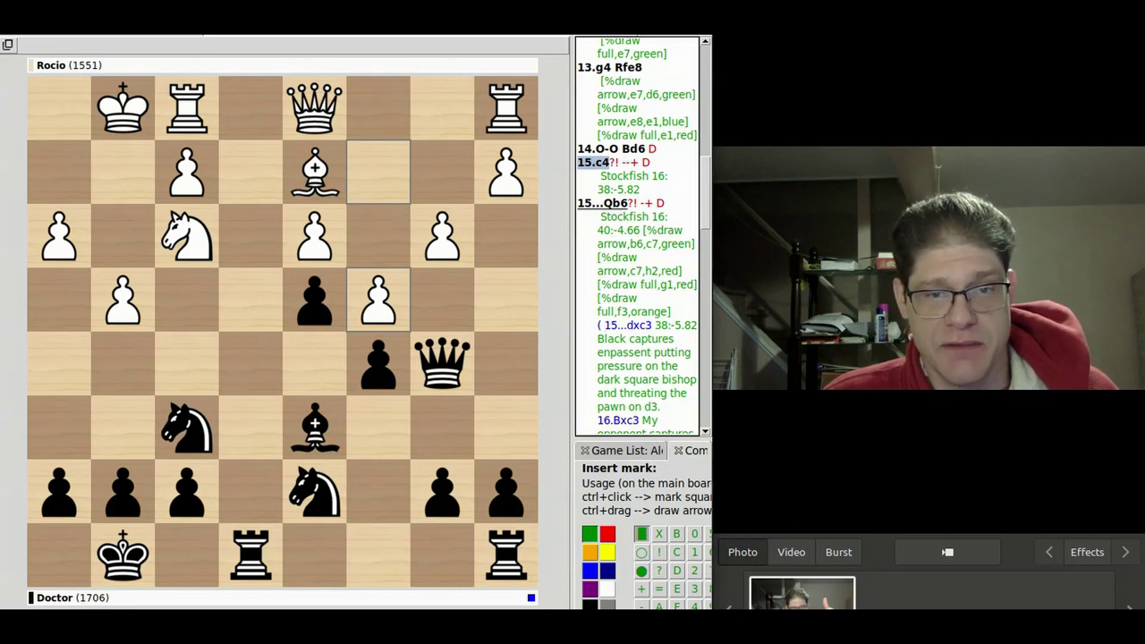
{"action": "left_click", "coordinate": [602, 203]}
{"action": "key", "text": "Left"}
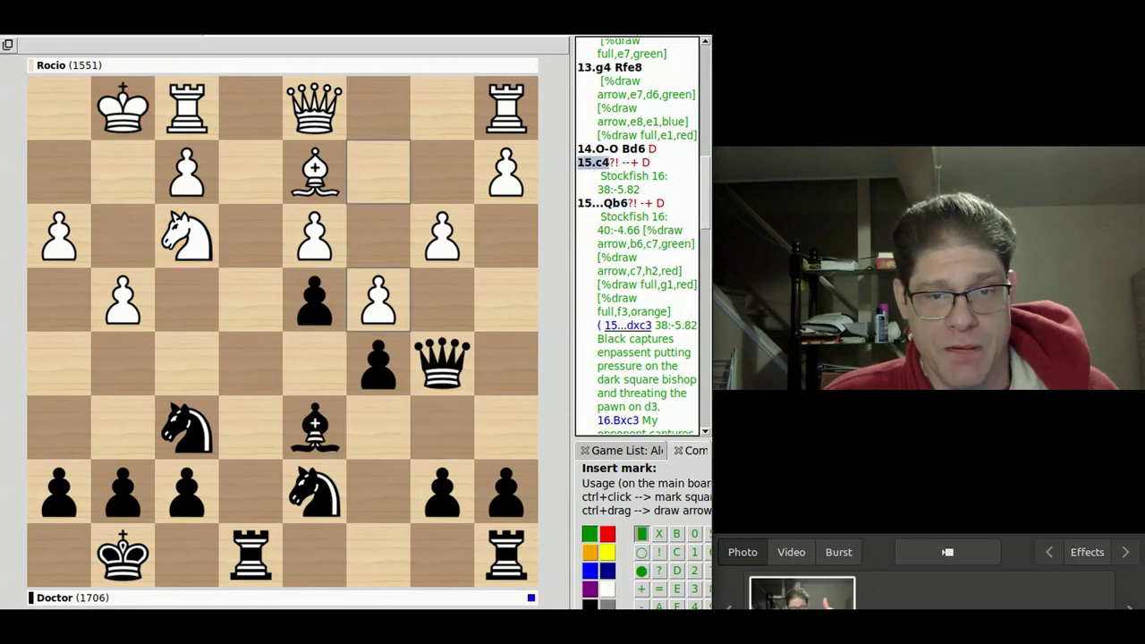
{"action": "left_click", "coordinate": [627, 324]}
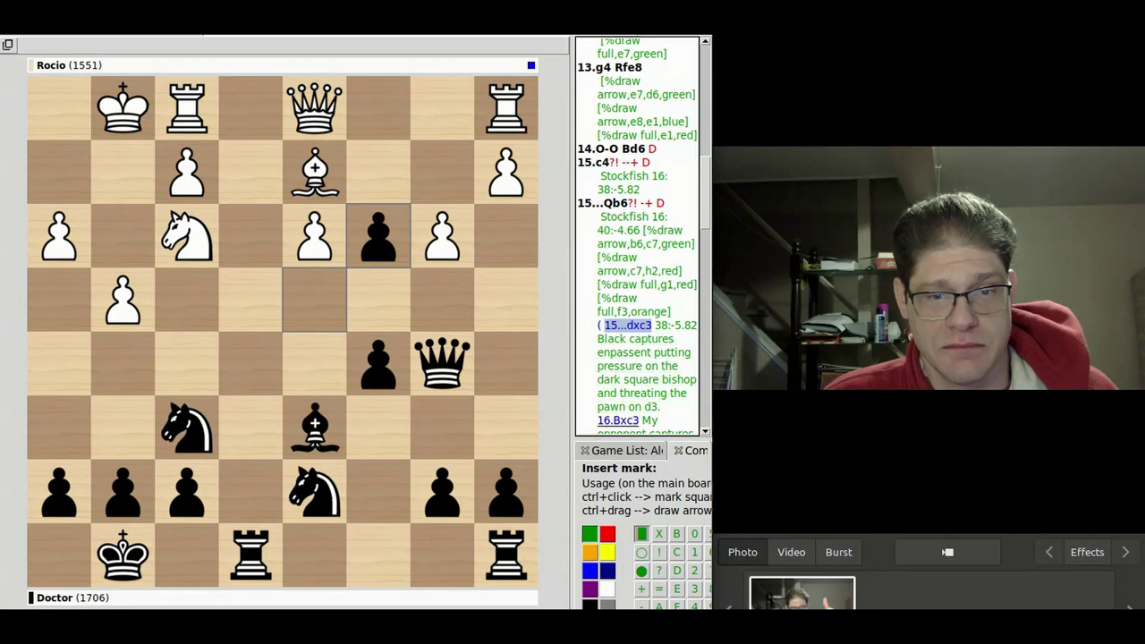
Step: Play through the variation from 16.Bxc3 Nd5 to 17.Bd2 Ne5, following the comments on each move
{"action": "left_click", "coordinate": [618, 420]}
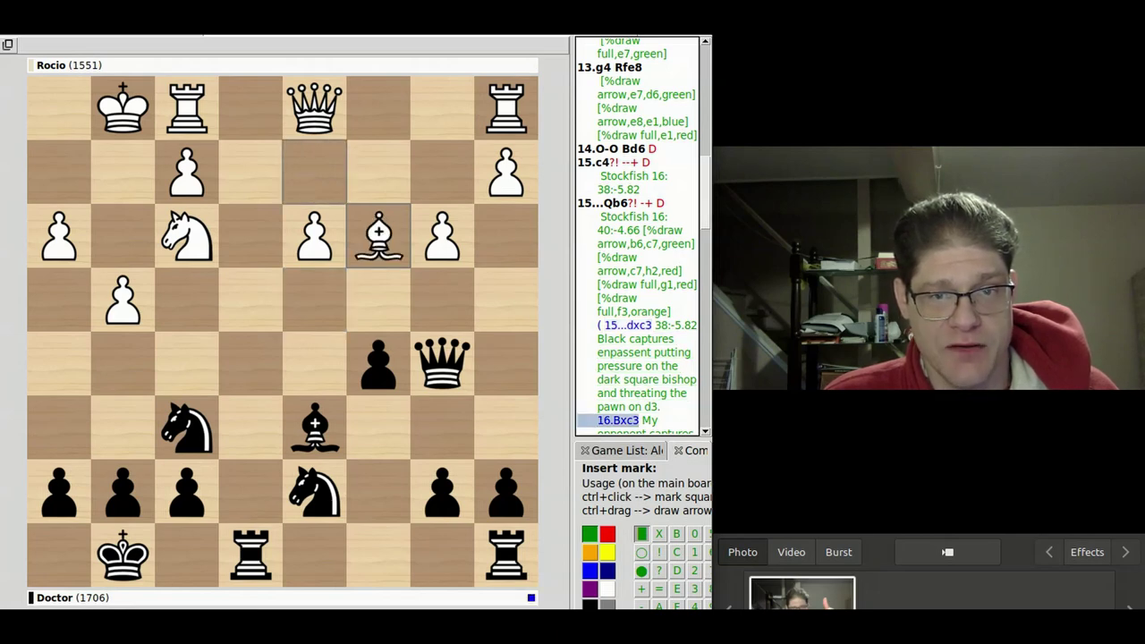
{"action": "scroll", "coordinate": [637, 236], "scroll_direction": "down", "scroll_amount": 3}
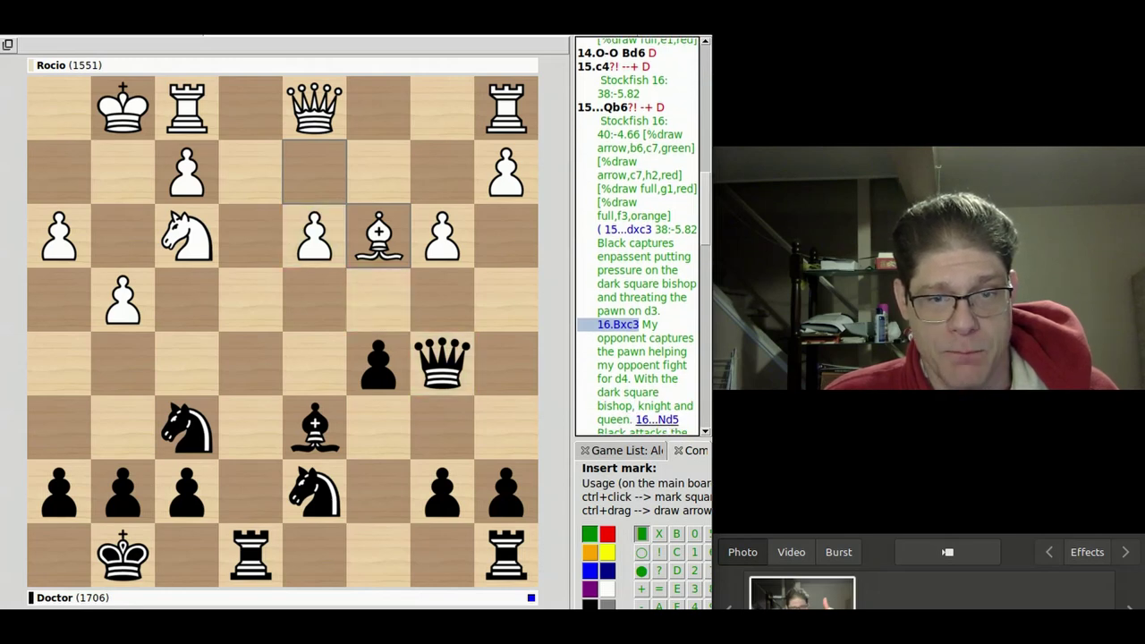
{"action": "left_click", "coordinate": [657, 420]}
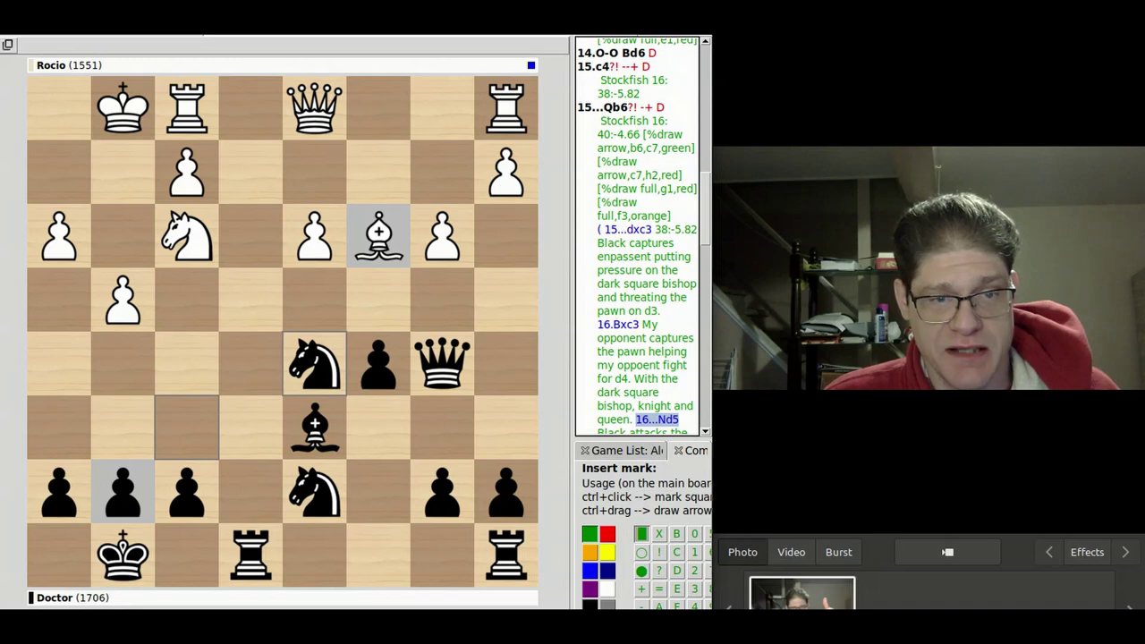
{"action": "scroll", "coordinate": [637, 236], "scroll_direction": "down", "scroll_amount": 3}
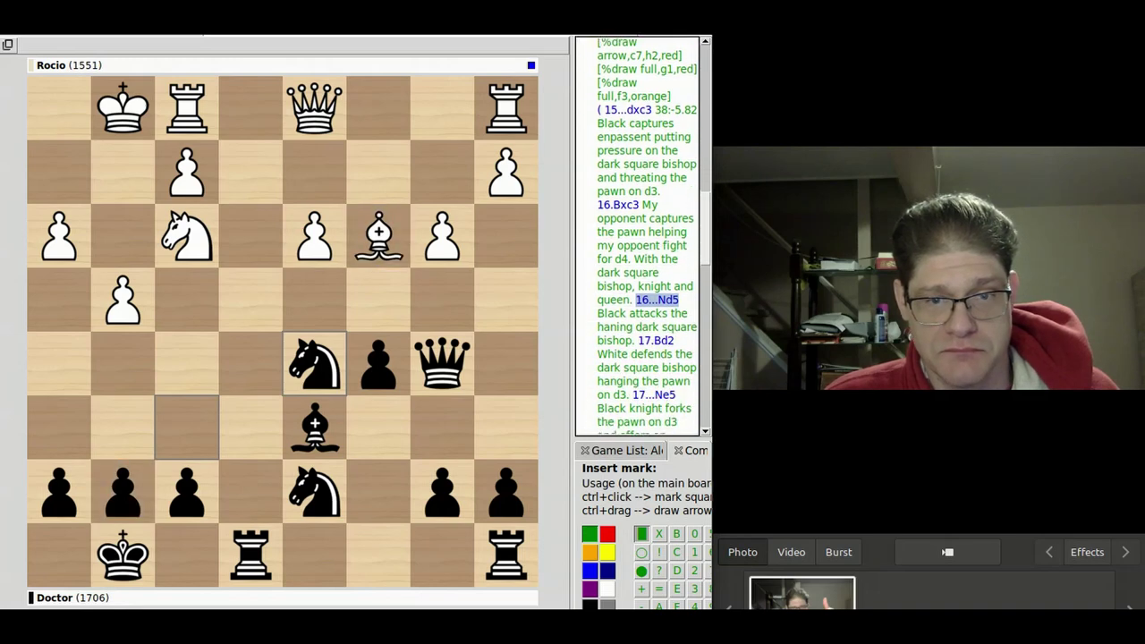
{"action": "key", "text": "Right"}
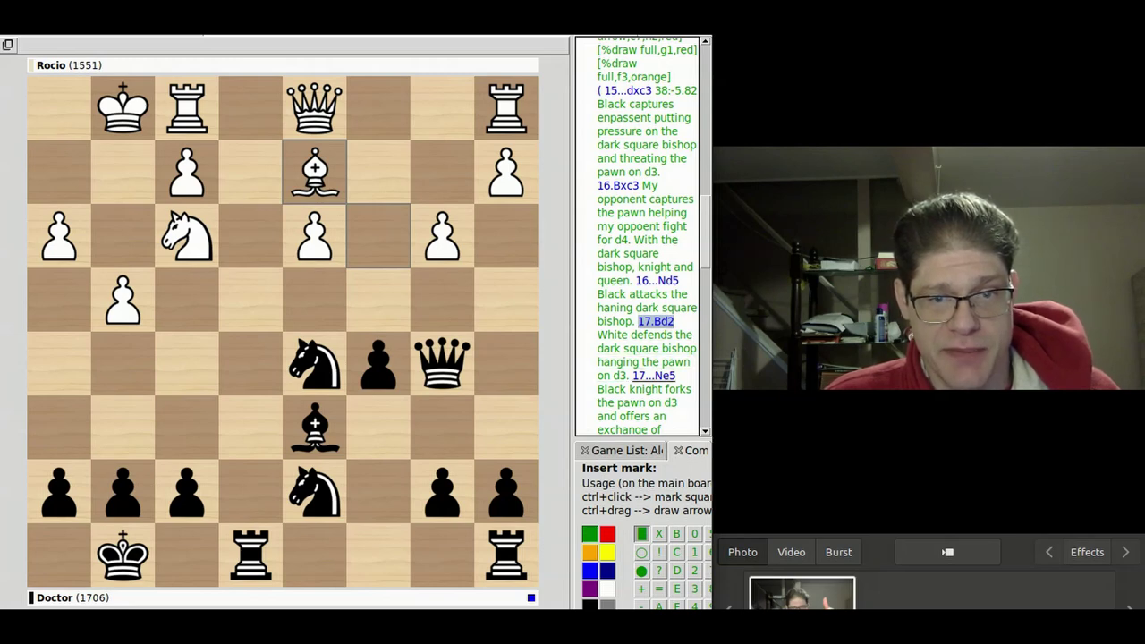
{"action": "key", "text": "Right"}
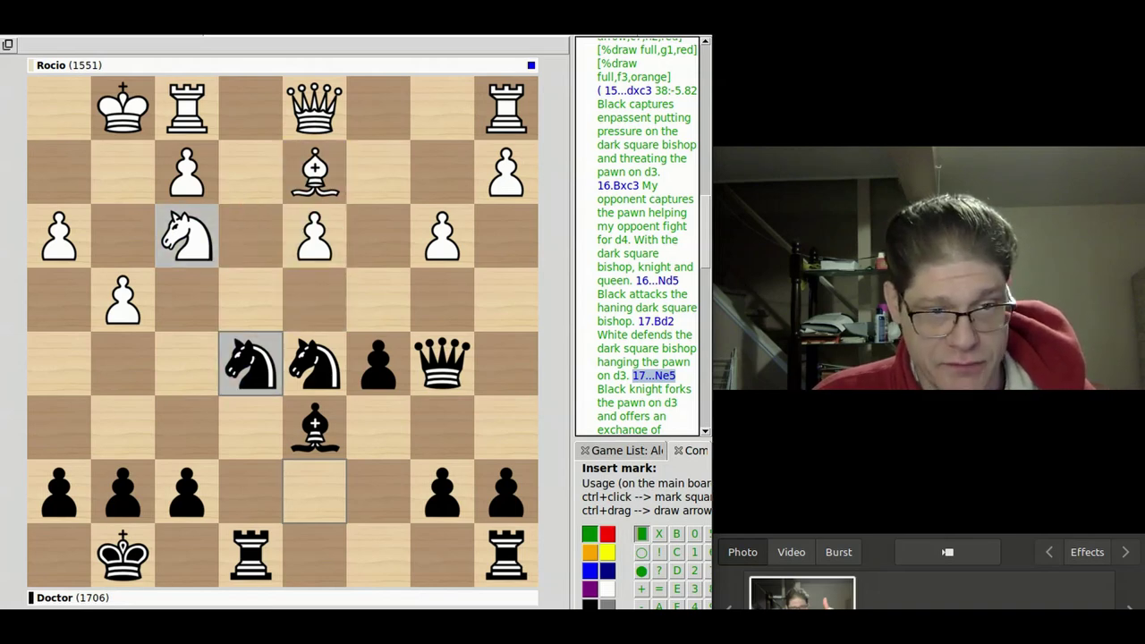
Step: Draw green arrows from the e5 knight to f3 and d3, and a red arrow from the b5 queen to d3
{"action": "left_click_drag", "start_coordinate": [250, 365], "coordinate": [187, 236], "text": "ctrl"}
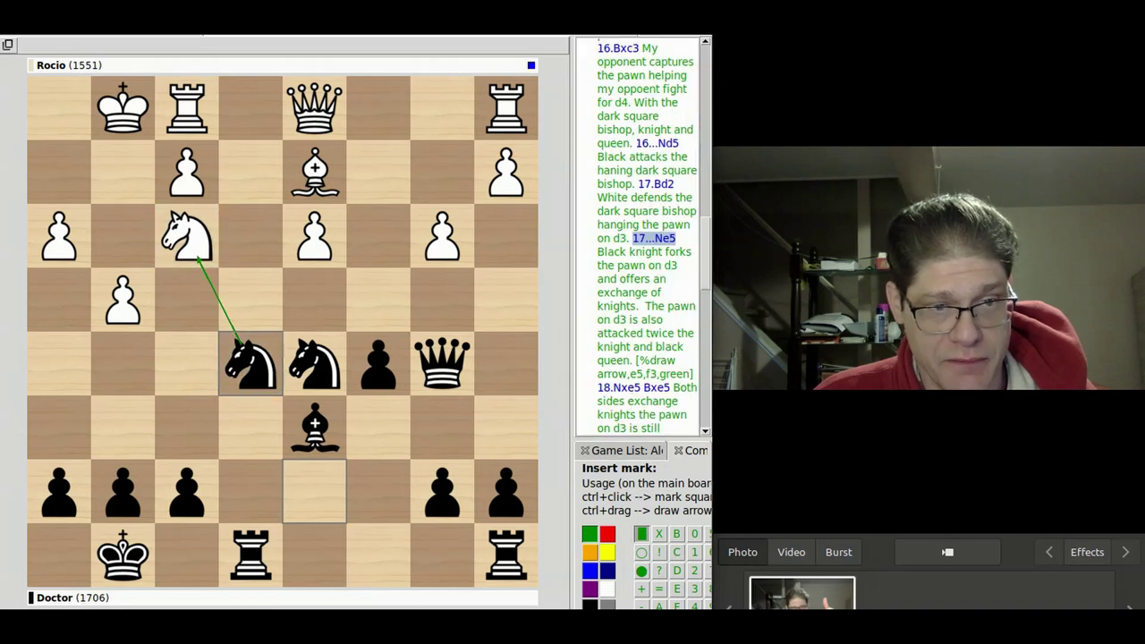
{"action": "left_click_drag", "start_coordinate": [251, 364], "coordinate": [314, 236], "text": "ctrl"}
{"action": "left_click", "coordinate": [608, 534]}
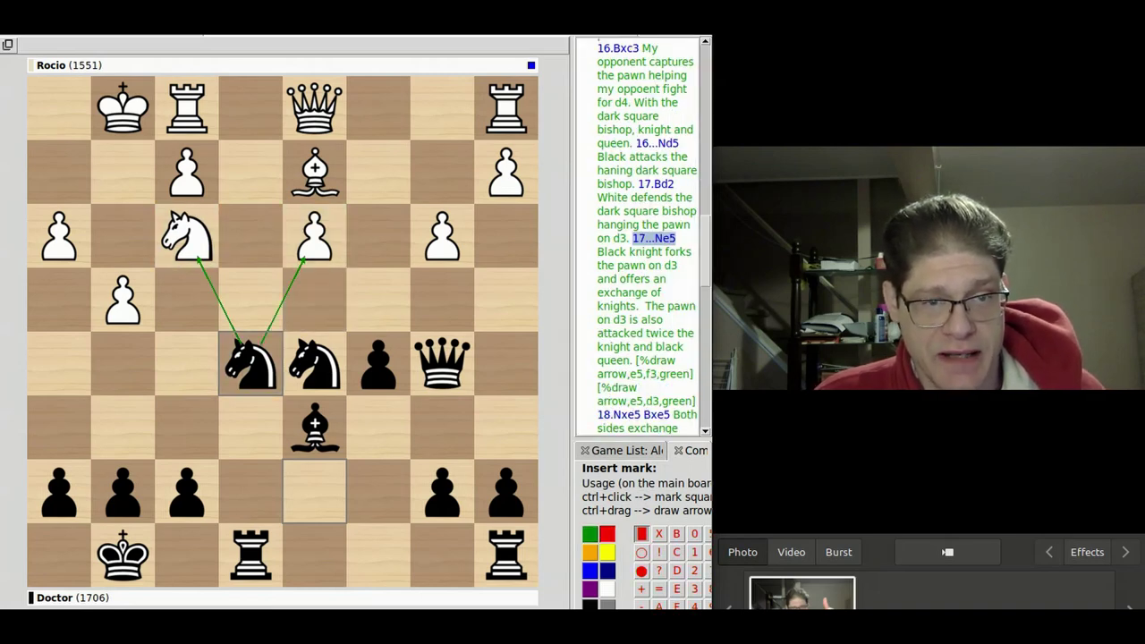
{"action": "left_click_drag", "start_coordinate": [442, 363], "coordinate": [314, 235]}
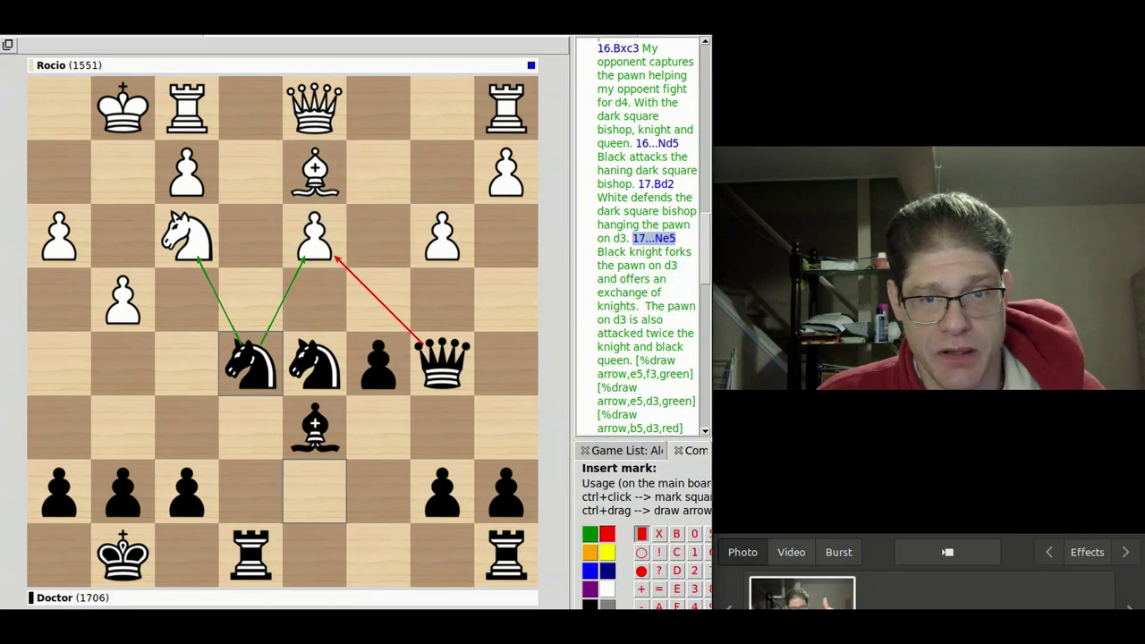
Step: Play through the knight exchange 18.Nxe5 Bxe5 up to White's rook move 19.Rc1
{"action": "left_click_drag", "start_coordinate": [705, 249], "coordinate": [705, 272]}
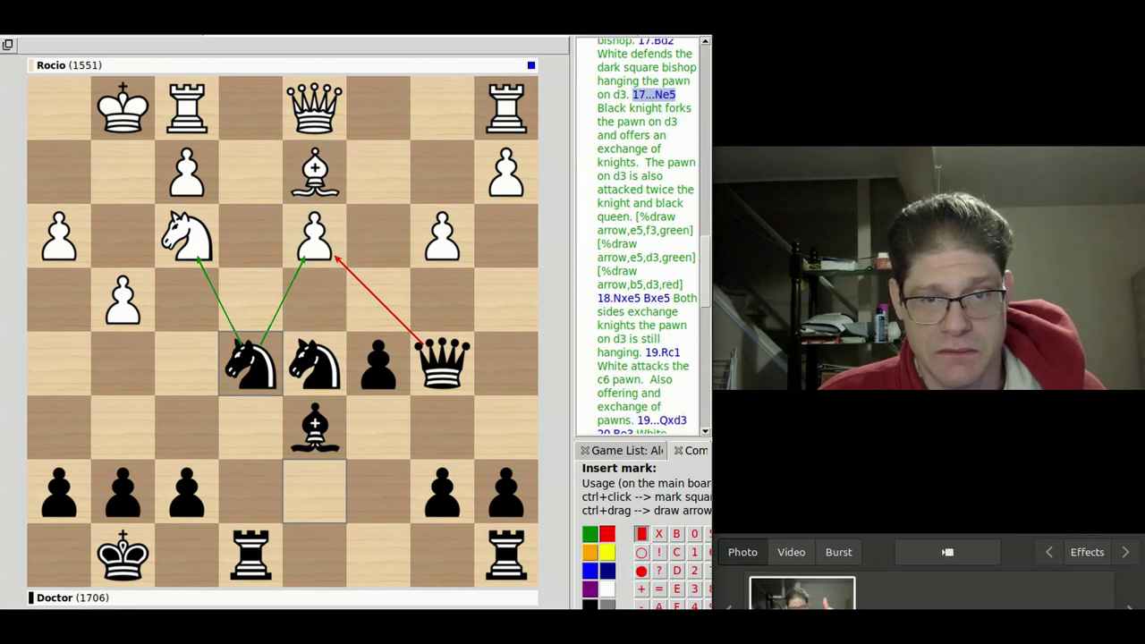
{"action": "left_click", "coordinate": [618, 298]}
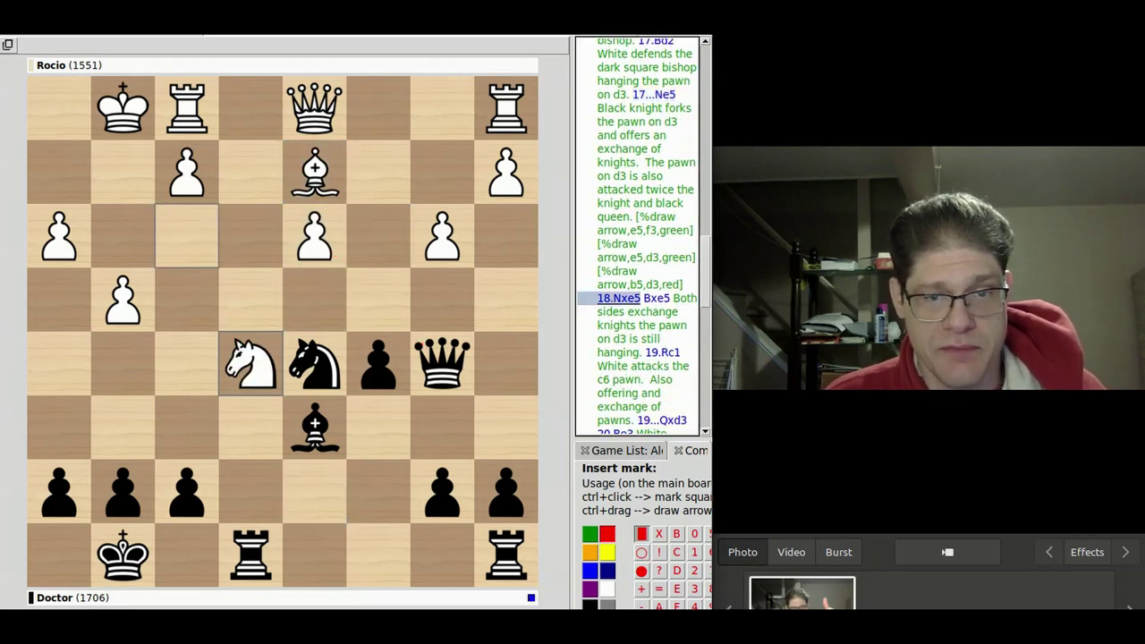
{"action": "key", "text": "Right"}
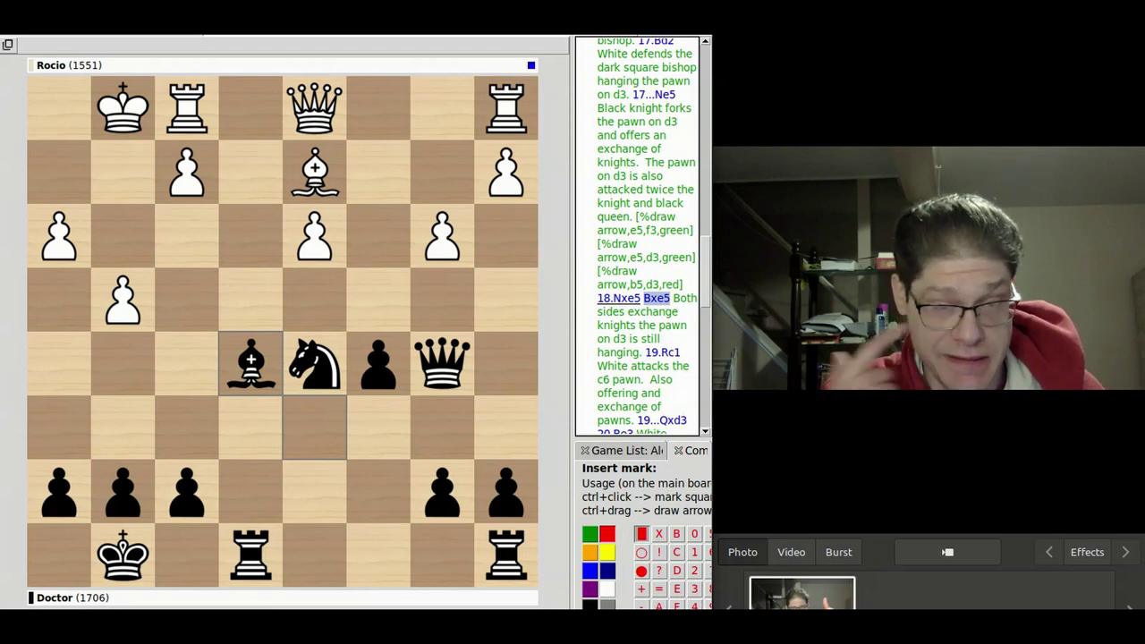
{"action": "key", "text": "Right"}
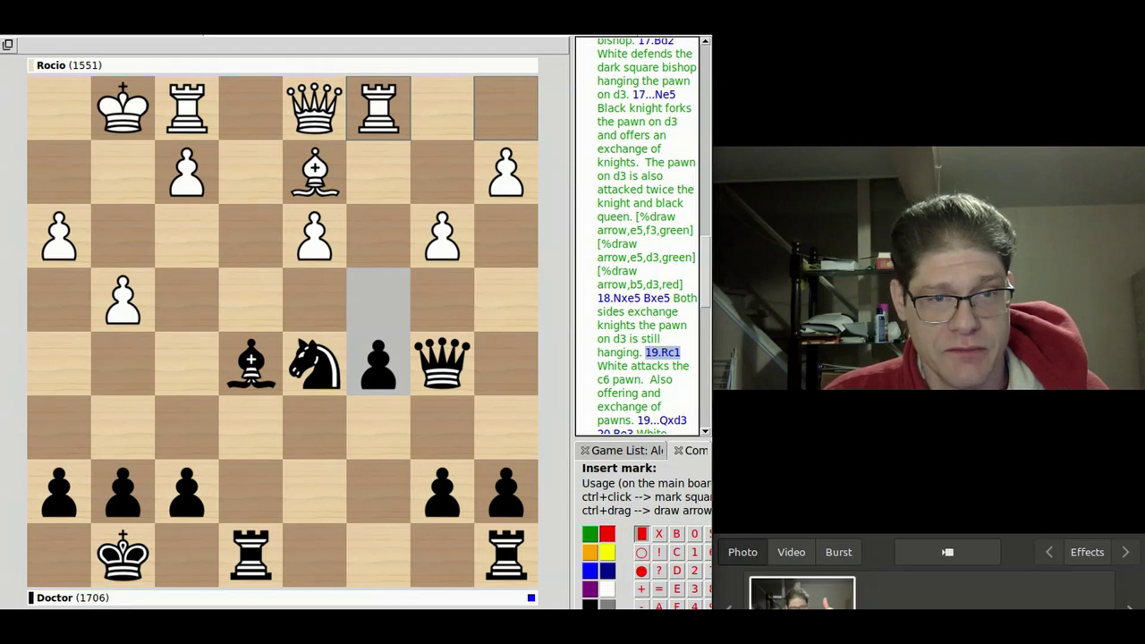
Step: Draw a green arrow from the c1 rook to c5 and a red arrow from the b5 queen to d3
{"action": "left_click", "coordinate": [589, 533]}
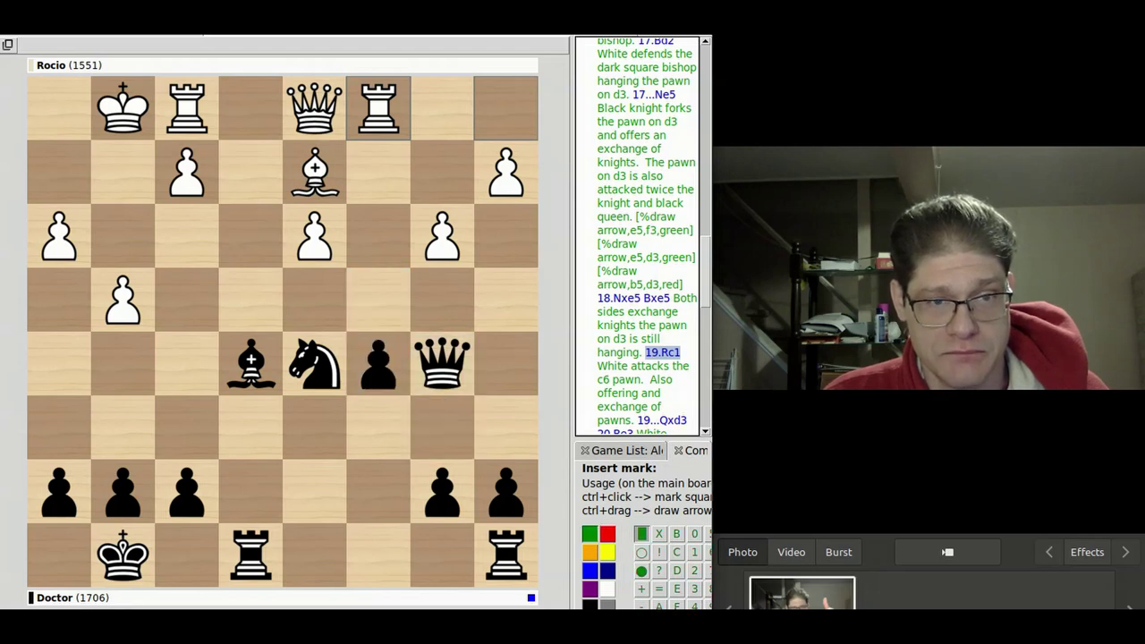
{"action": "left_click_drag", "start_coordinate": [379, 109], "coordinate": [378, 363]}
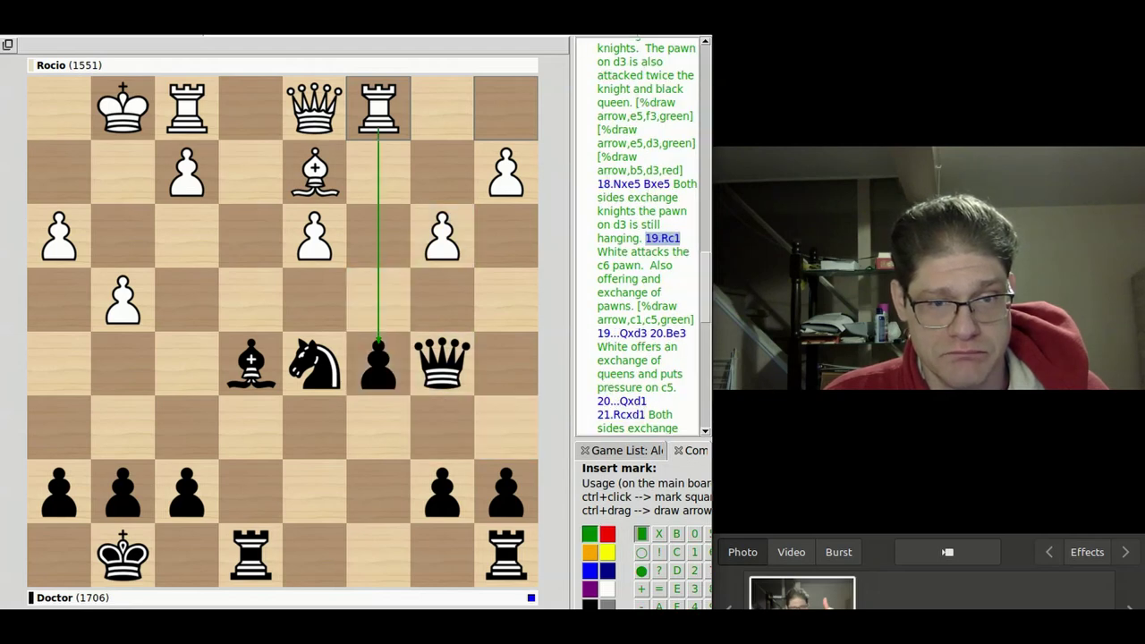
{"action": "left_click", "coordinate": [607, 534]}
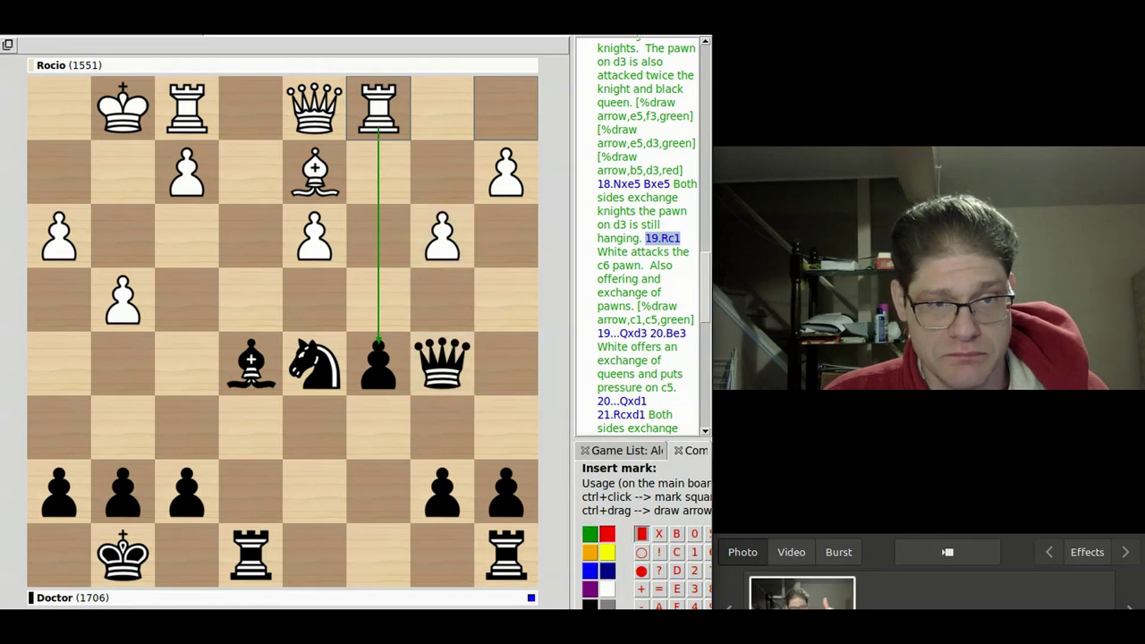
{"action": "left_click_drag", "start_coordinate": [442, 363], "coordinate": [314, 236]}
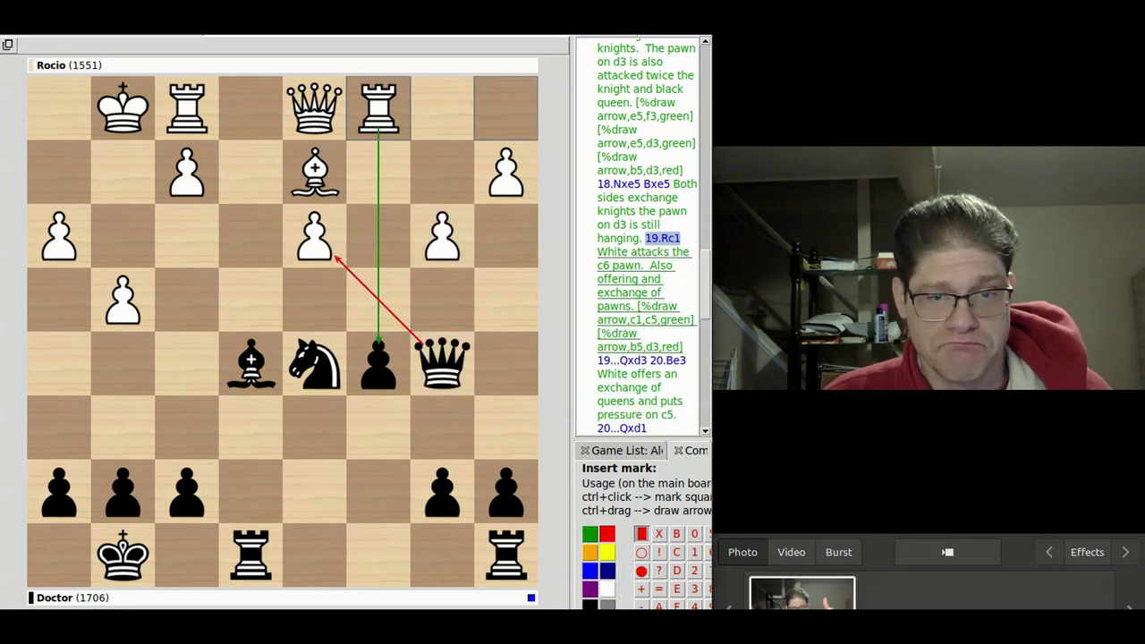
Step: Advance through 19...Qxd3 to 20.Be3 and draw red arrows to c5 from the e3 bishop and the c1 rook
{"action": "key", "text": "Right"}
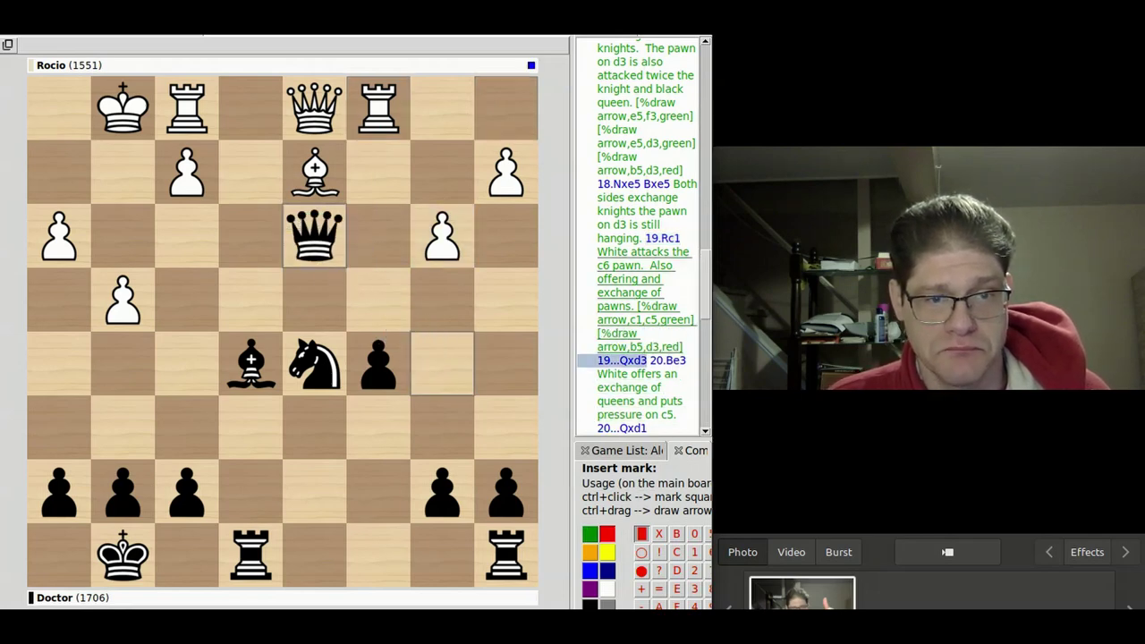
{"action": "key", "text": "Right"}
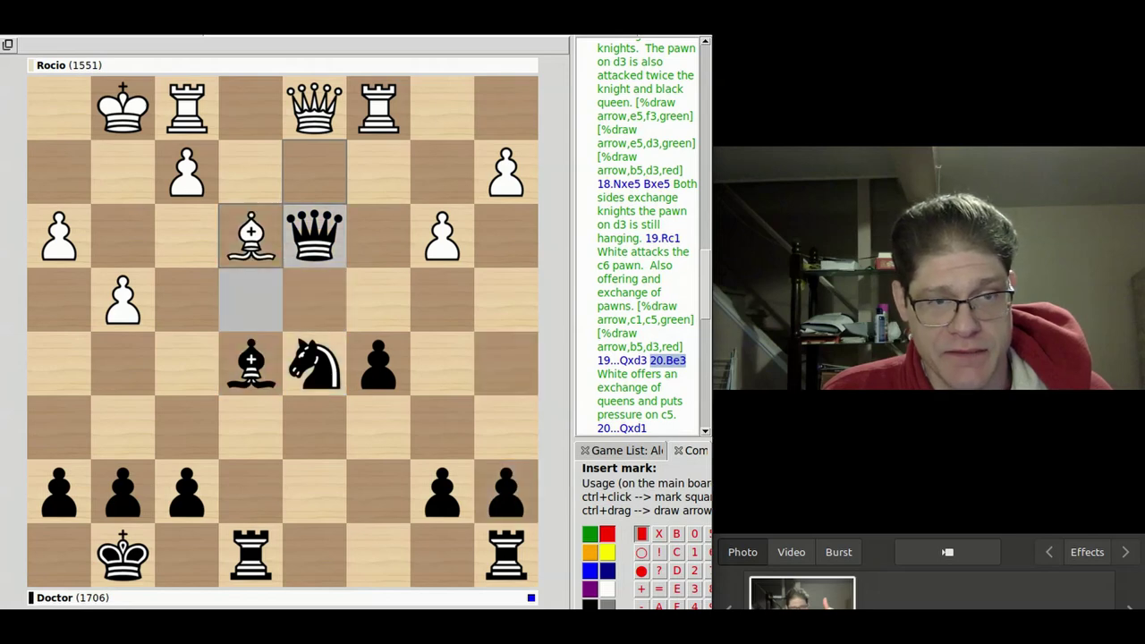
{"action": "left_click_drag", "start_coordinate": [250, 235], "coordinate": [378, 363]}
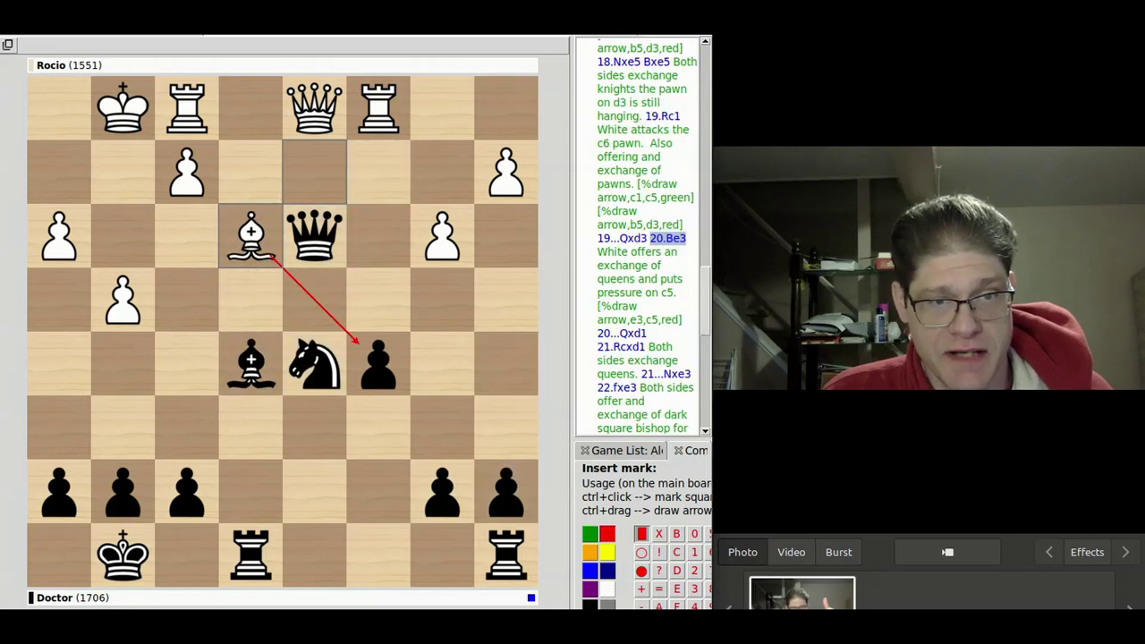
{"action": "left_click_drag", "start_coordinate": [378, 107], "coordinate": [379, 362]}
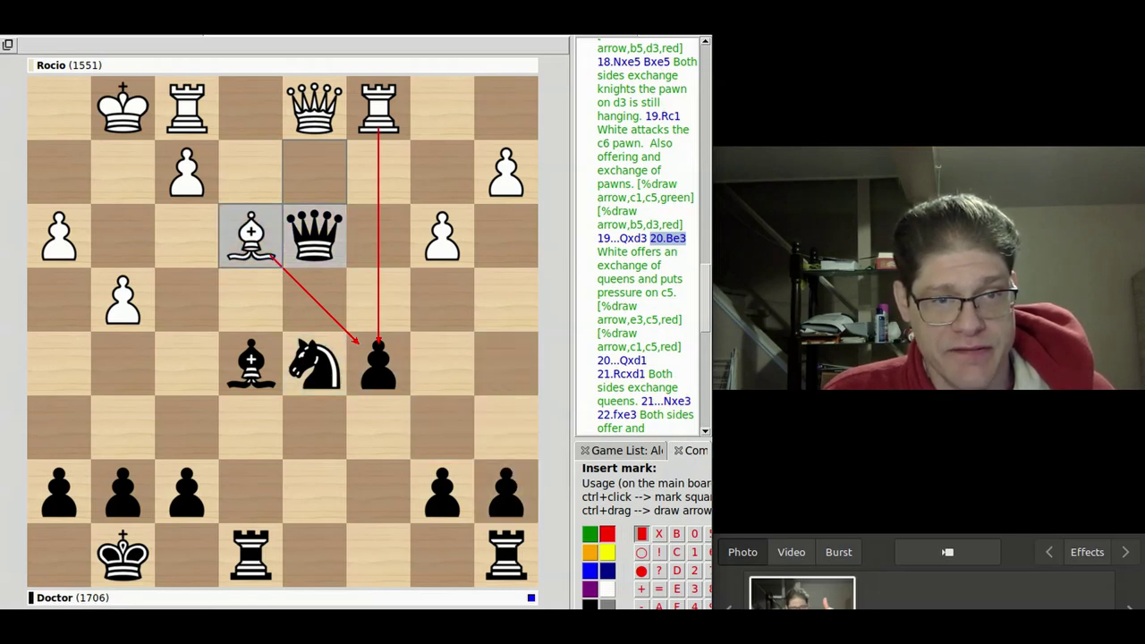
Step: Mark the black queen's square d3 in red and draw a green arrow from d1 to d5
{"action": "left_click", "coordinate": [314, 235], "text": "ctrl"}
{"action": "left_click", "coordinate": [589, 533]}
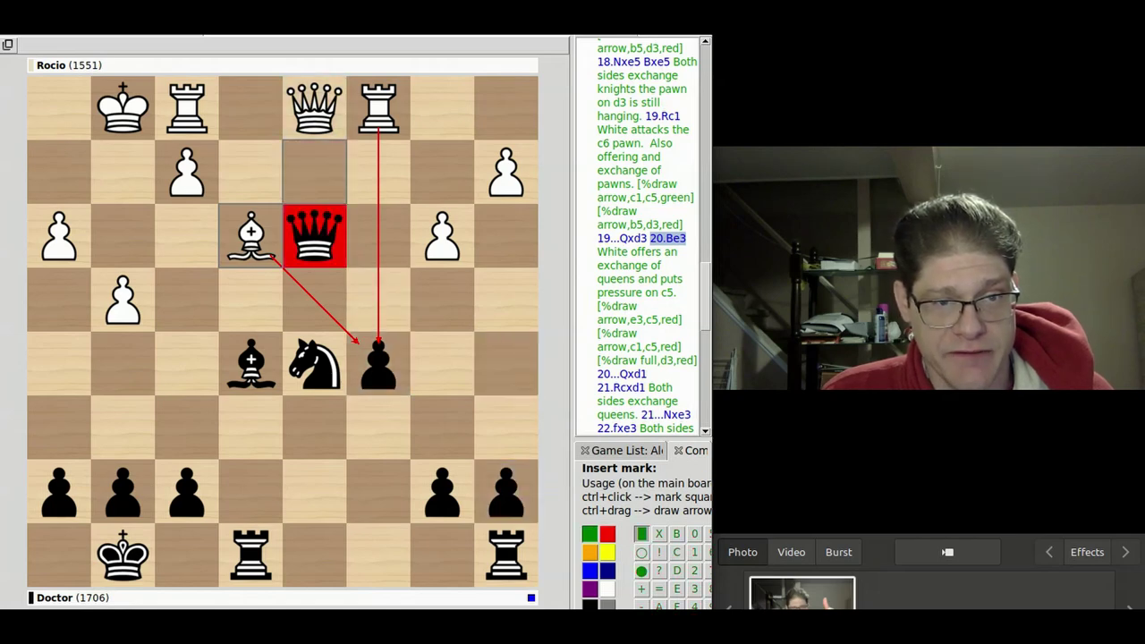
{"action": "left_click_drag", "start_coordinate": [315, 107], "coordinate": [315, 363]}
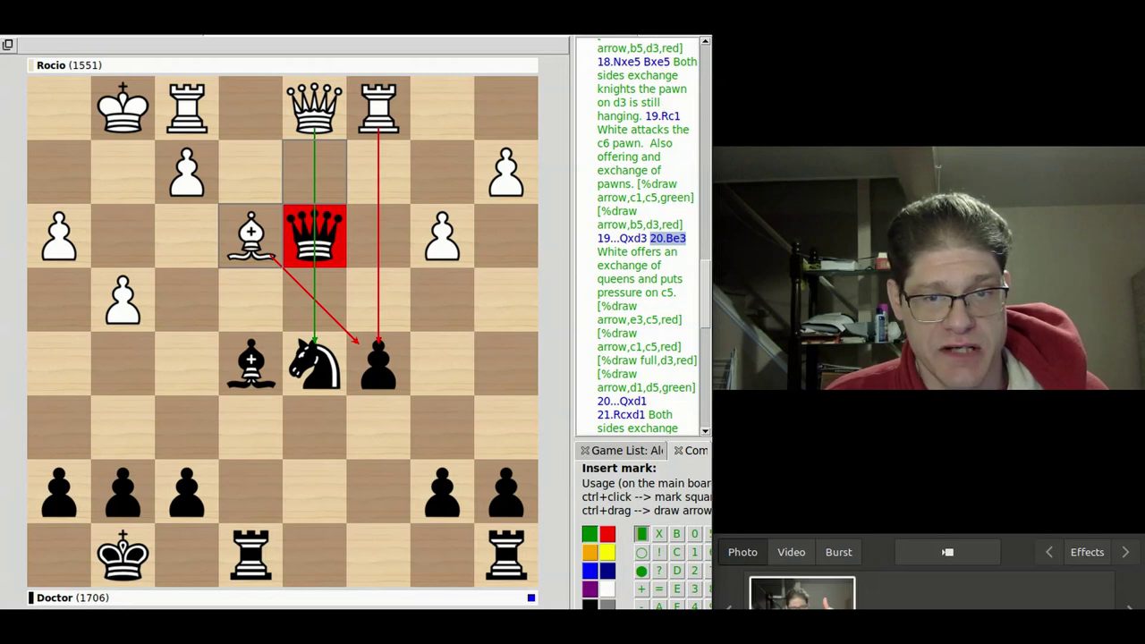
Step: Play through the queen exchange 20...Qxd1 21.Rcxd1 up to Black's knight capture 21...Nxe3
{"action": "key", "text": "Right"}
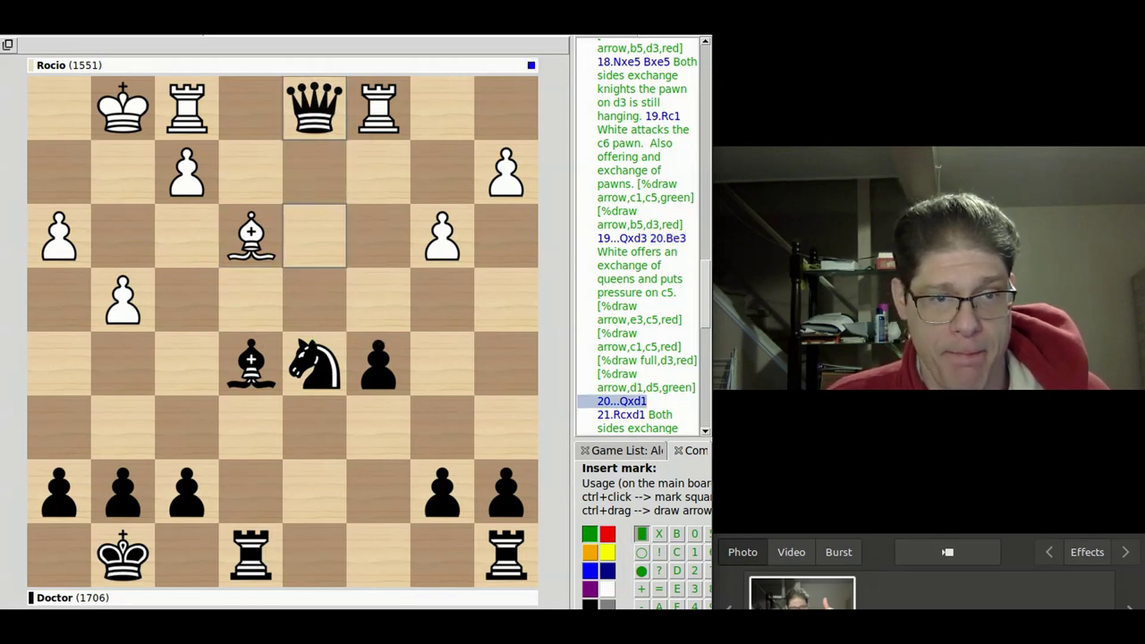
{"action": "key", "text": "Right"}
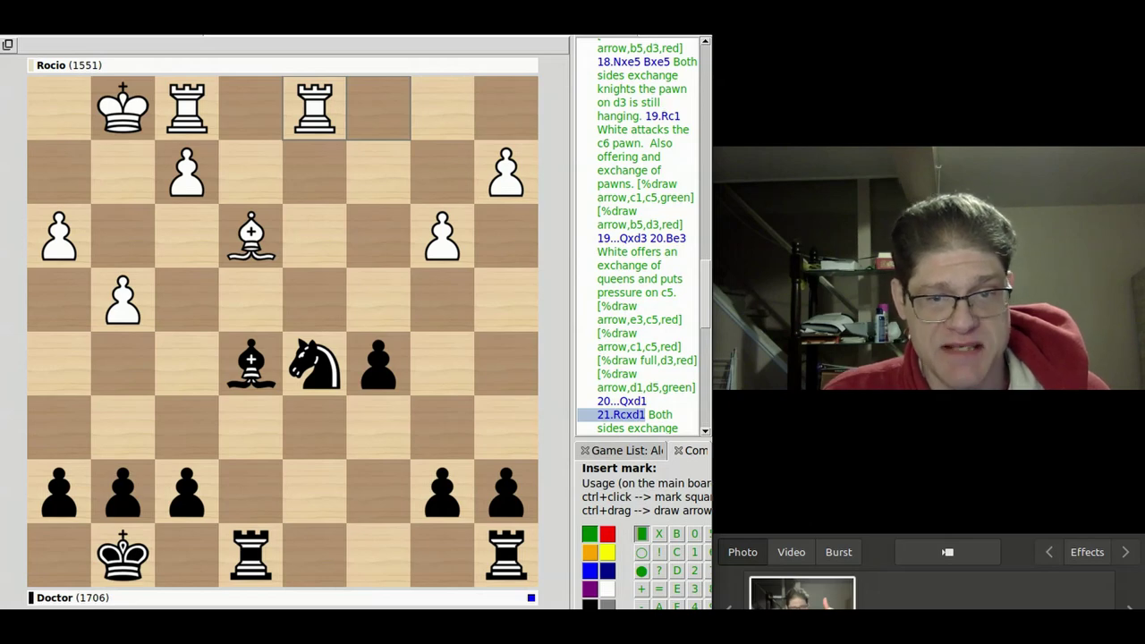
{"action": "left_click_drag", "start_coordinate": [706, 296], "coordinate": [706, 315]}
{"action": "key", "text": "Right"}
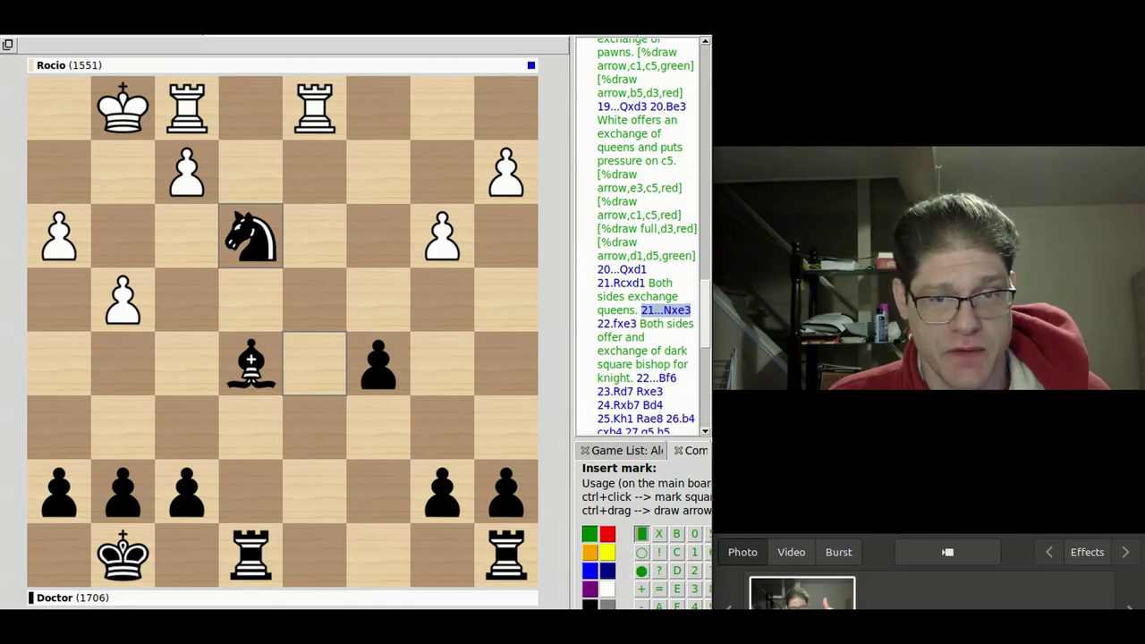
Step: Advance to 22.fxe3 in the variation and draw green arrows from the d1 rook to d8 and from the f1 rook to f6
{"action": "key", "text": "Right"}
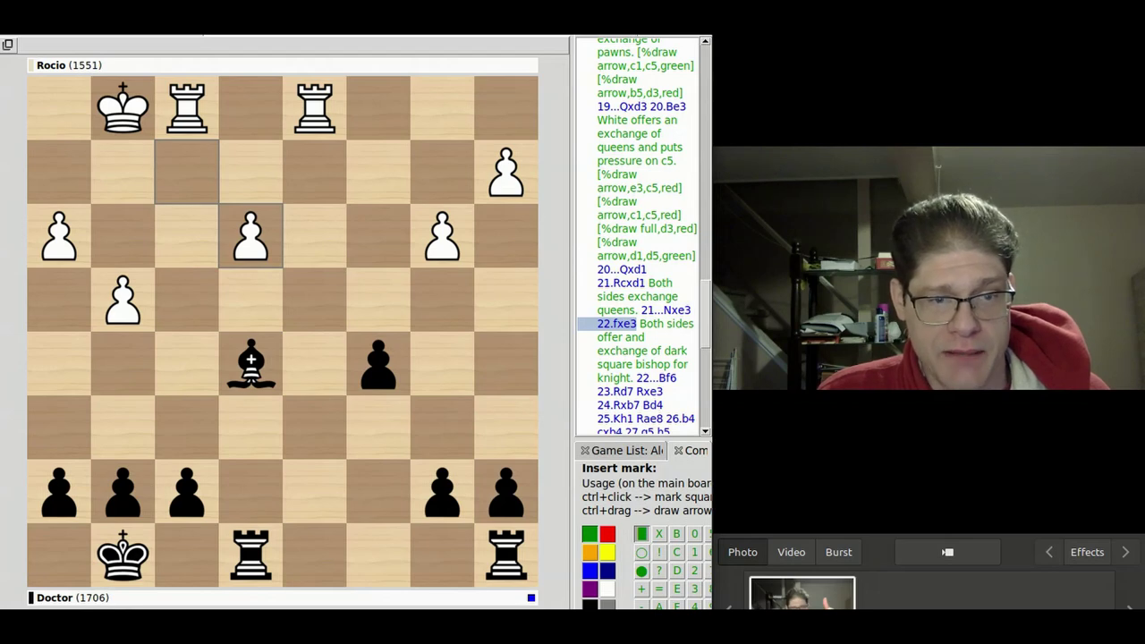
{"action": "left_click_drag", "start_coordinate": [315, 107], "coordinate": [315, 554], "text": "ctrl"}
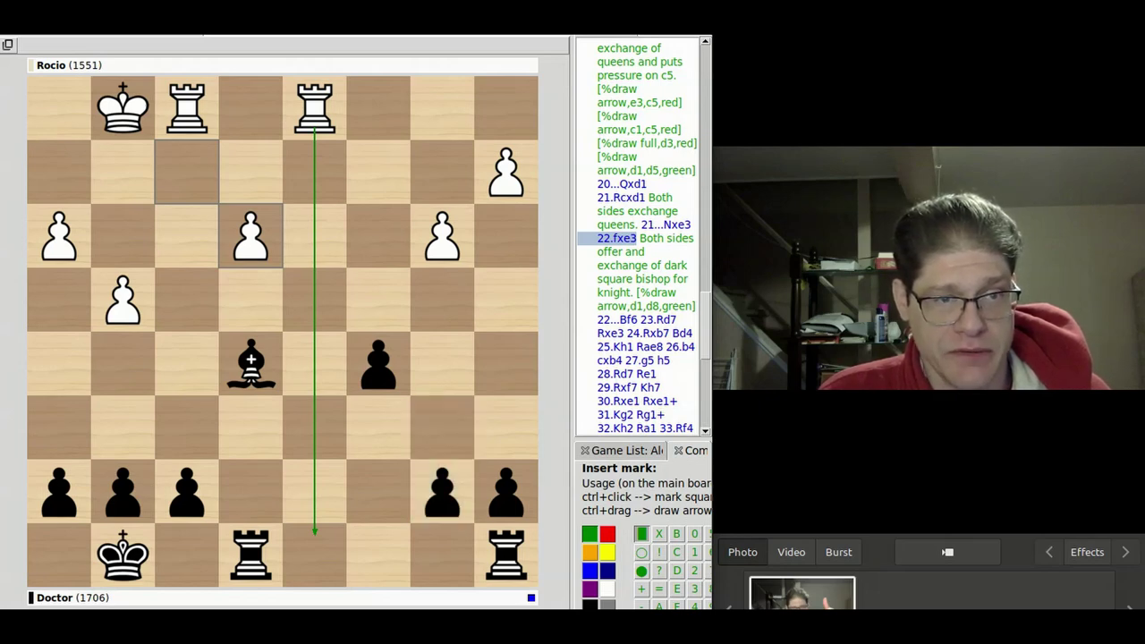
{"action": "left_click_drag", "start_coordinate": [187, 109], "coordinate": [187, 426]}
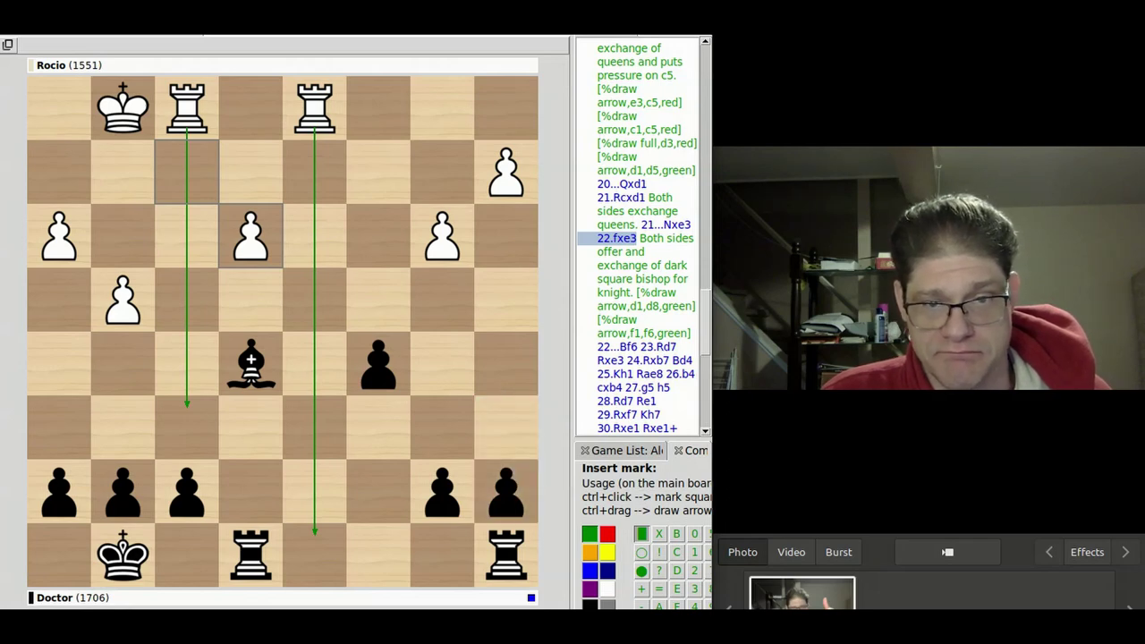
Step: Compare the main-line position after 15...Qb6 with the variation position after 22.fxe3
{"action": "scroll", "coordinate": [642, 236], "scroll_direction": "up", "scroll_amount": 15}
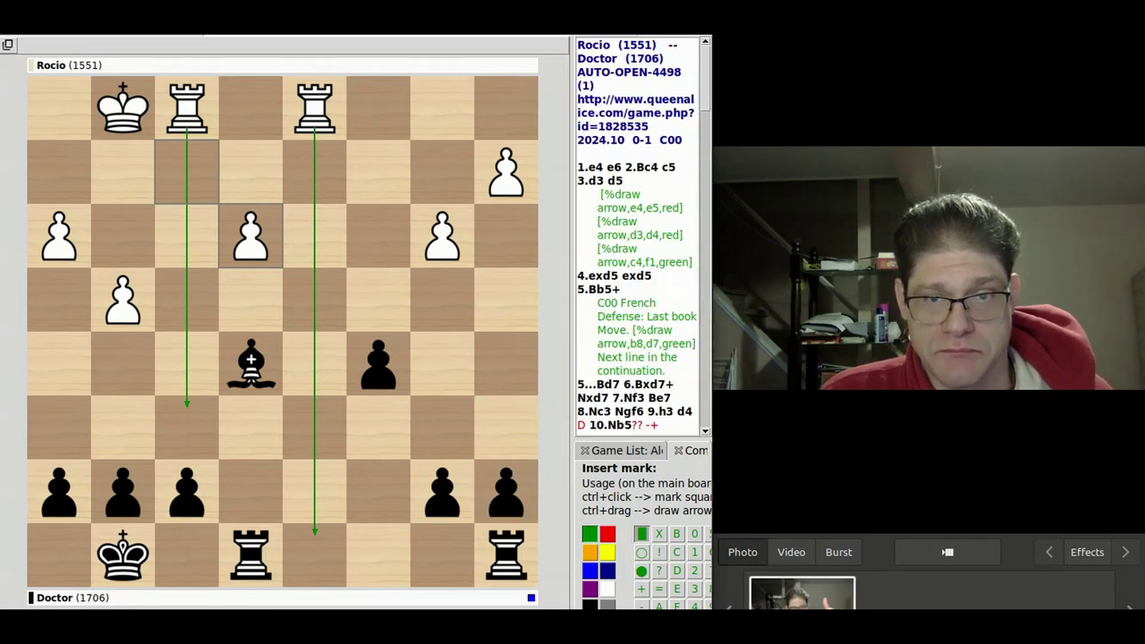
{"action": "scroll", "coordinate": [638, 236], "scroll_direction": "down", "scroll_amount": 15}
{"action": "scroll", "coordinate": [643, 236], "scroll_direction": "down", "scroll_amount": 3}
{"action": "scroll", "coordinate": [643, 236], "scroll_direction": "up", "scroll_amount": 5}
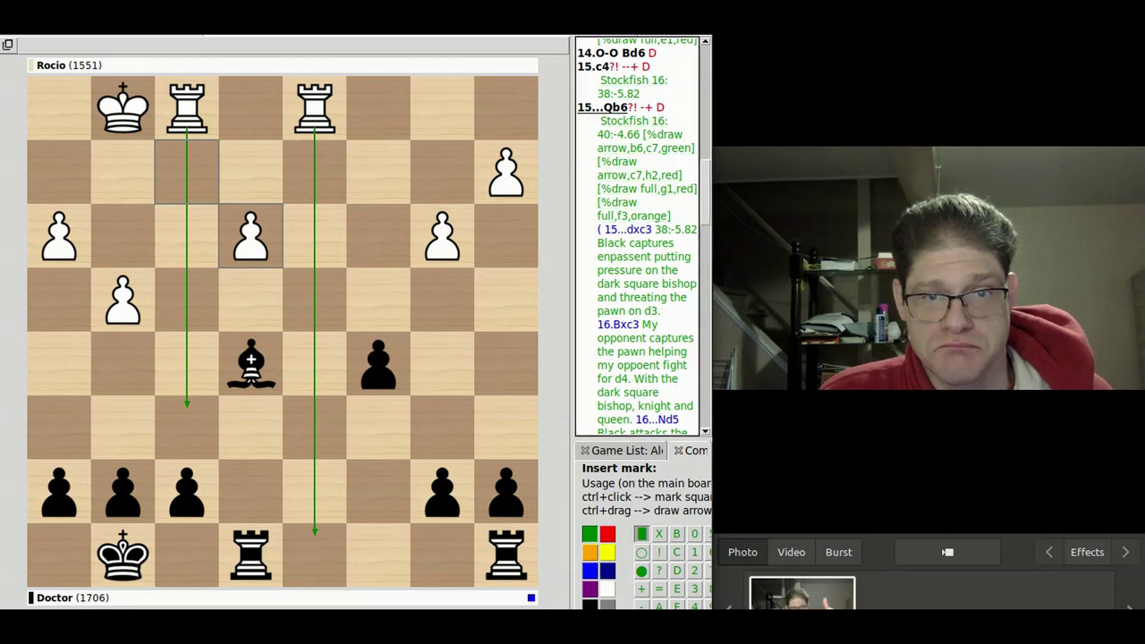
{"action": "left_click", "coordinate": [601, 106]}
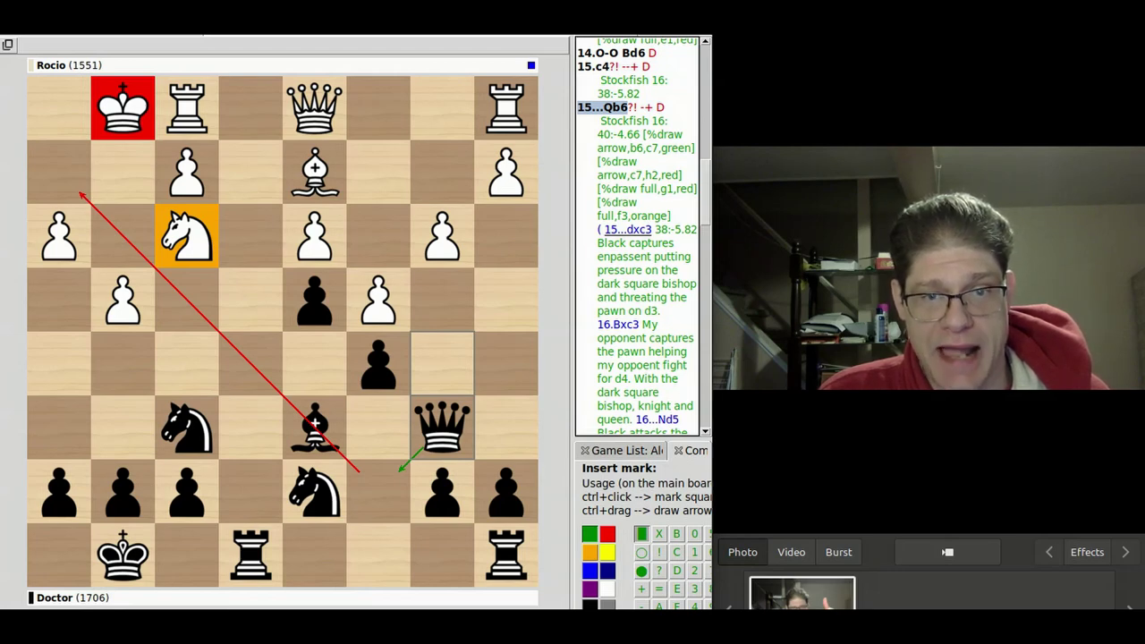
{"action": "scroll", "coordinate": [637, 236], "scroll_direction": "down", "scroll_amount": 15}
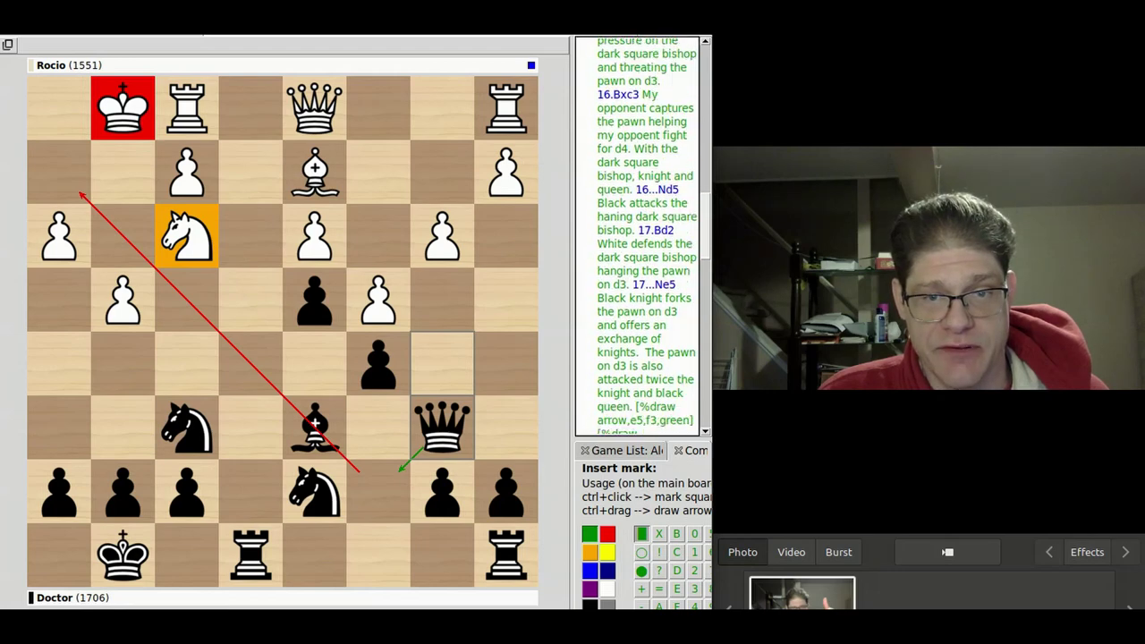
{"action": "scroll", "coordinate": [617, 266], "scroll_direction": "down", "scroll_amount": 5}
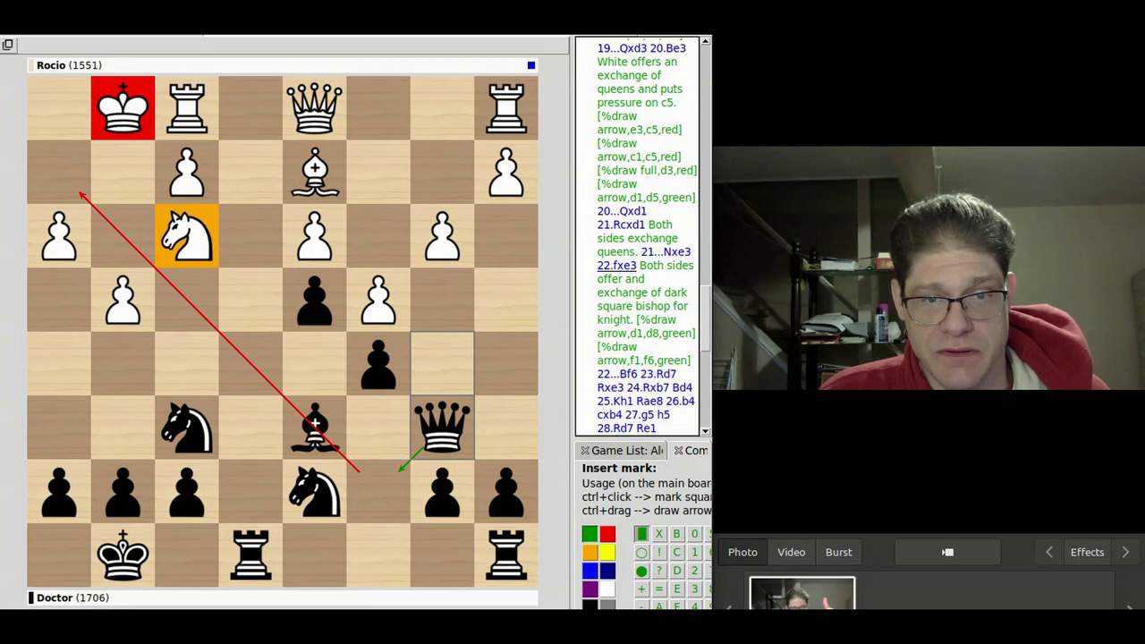
{"action": "left_click", "coordinate": [617, 266]}
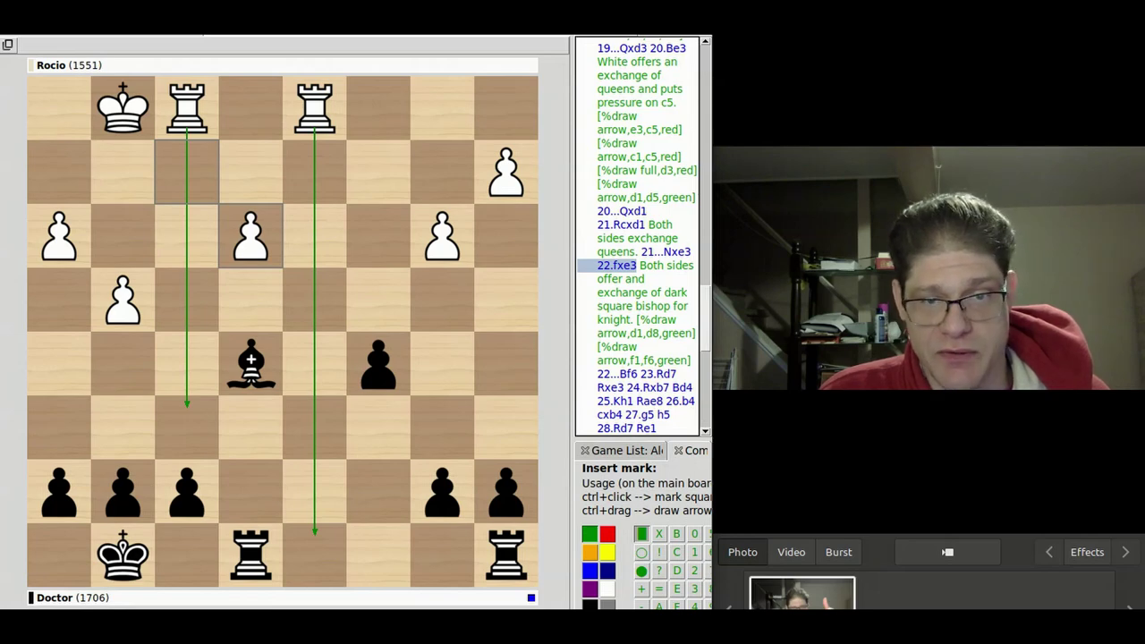
Step: Return to 15...Qb6 in the main line and play through 16.g5 Nh5 17.g6 hxg6 18.Nh4 up to 18...Qc7
{"action": "scroll", "coordinate": [637, 236], "scroll_direction": "up", "scroll_amount": 10}
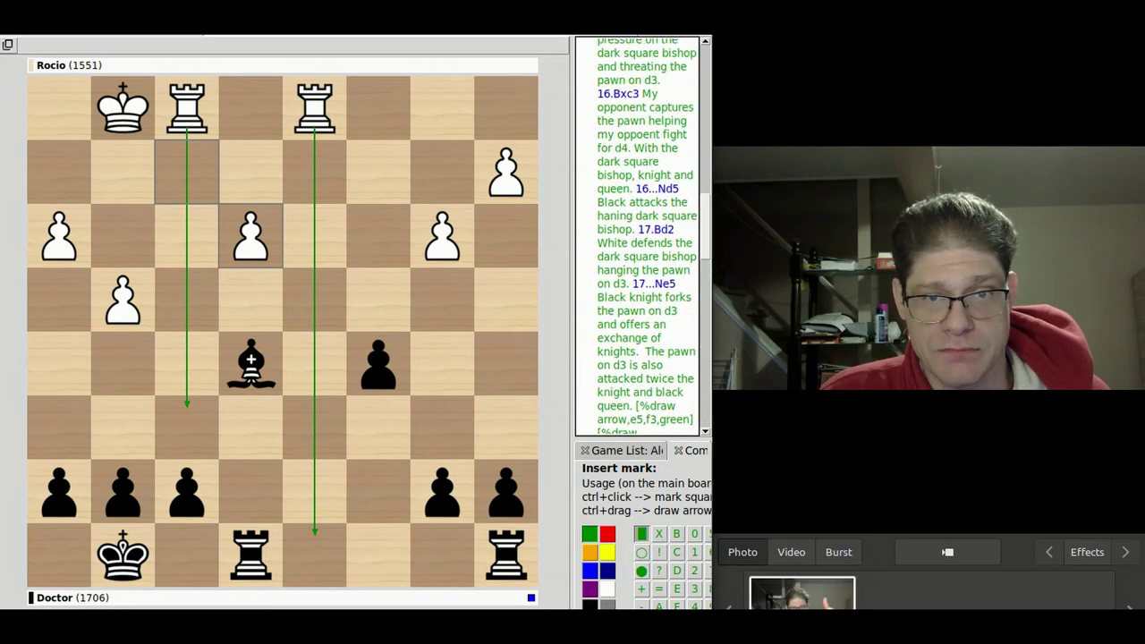
{"action": "scroll", "coordinate": [637, 235], "scroll_direction": "up", "scroll_amount": 3}
{"action": "left_click", "coordinate": [602, 155]}
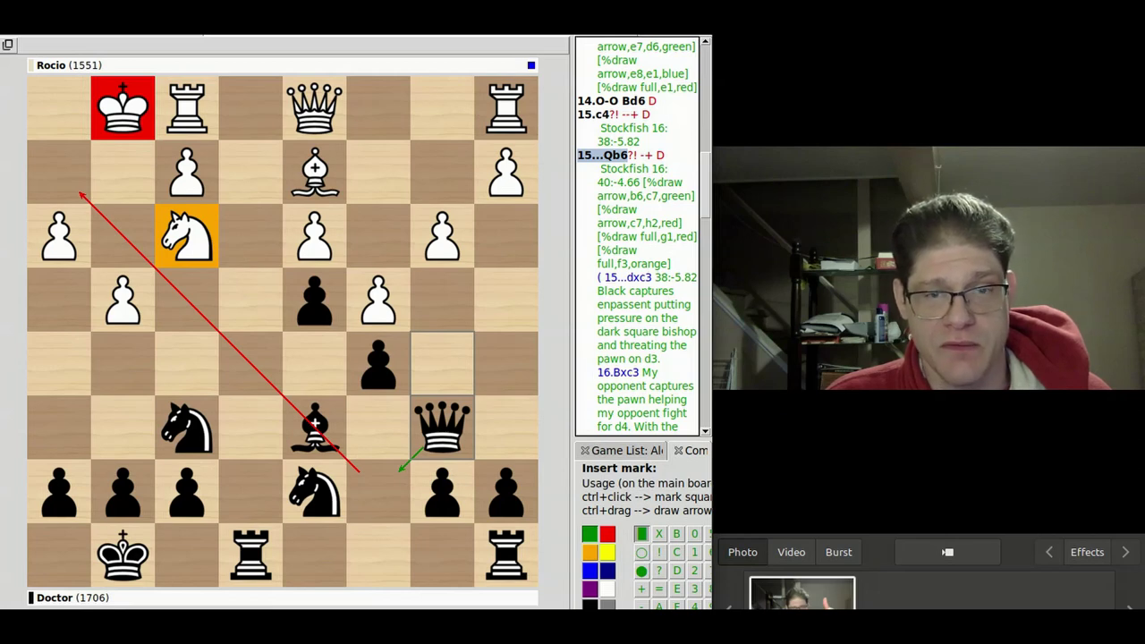
{"action": "key", "text": "Right"}
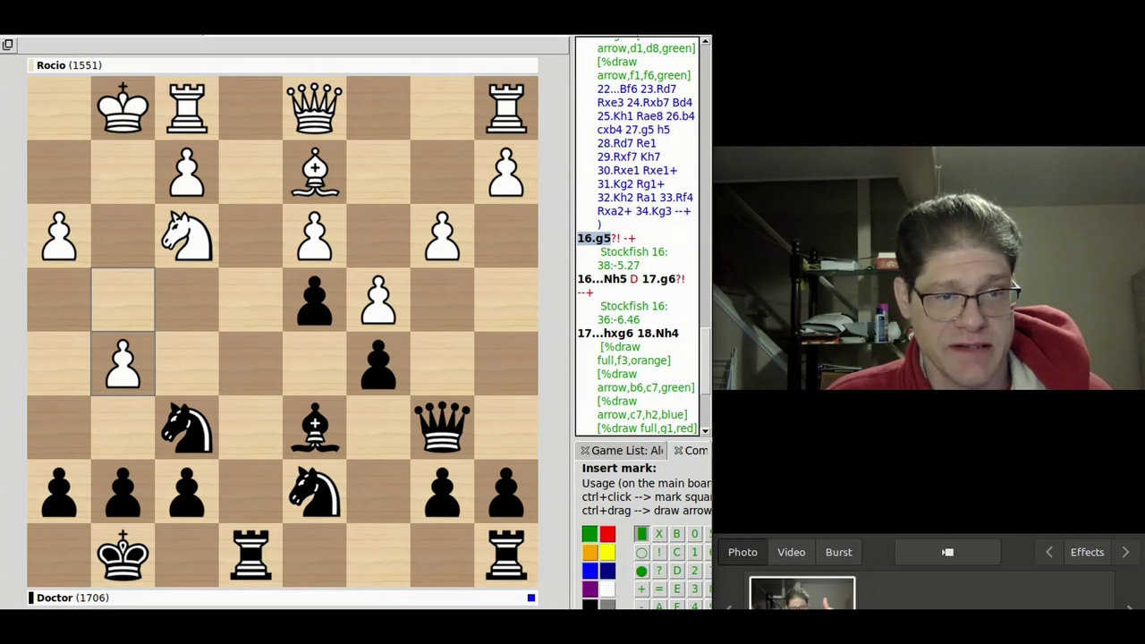
{"action": "key", "text": "Right"}
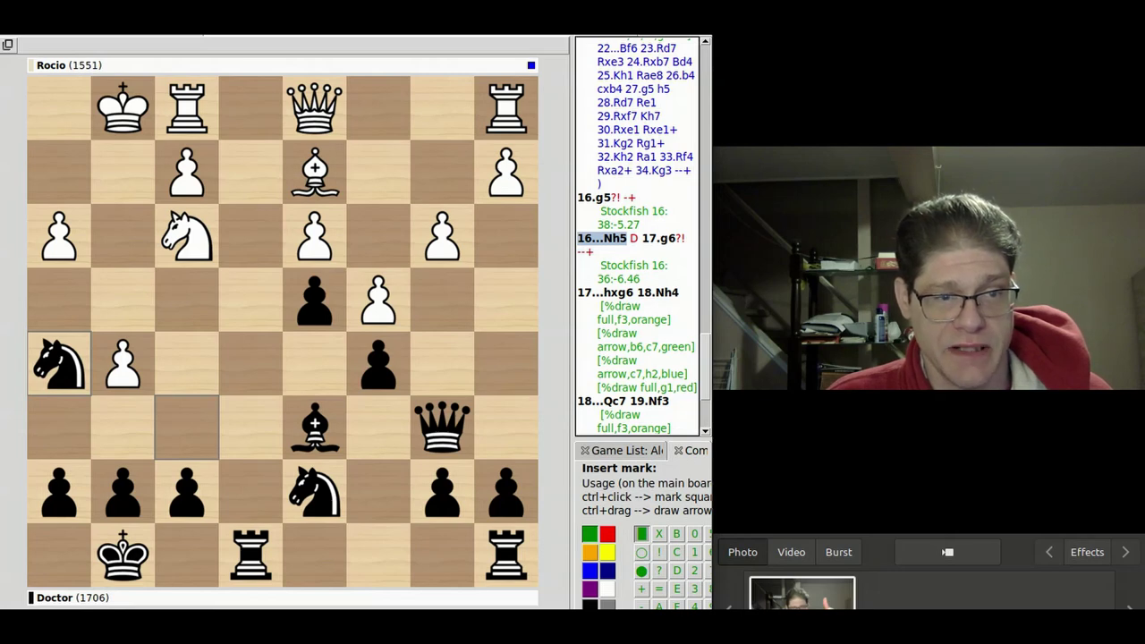
{"action": "key", "text": "Right"}
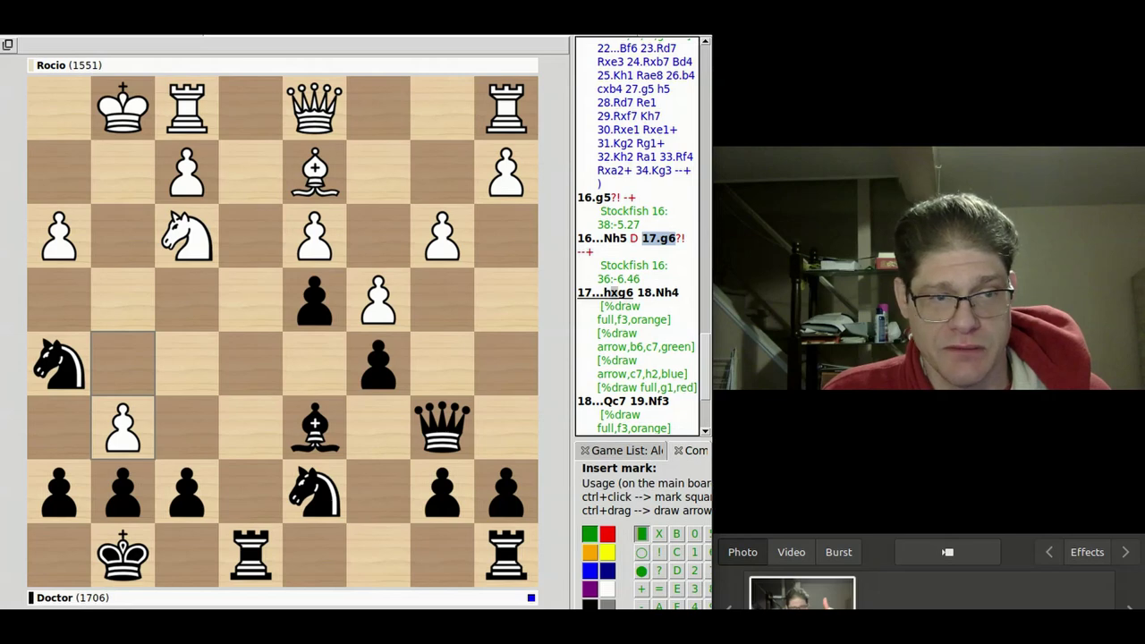
{"action": "left_click", "coordinate": [613, 293]}
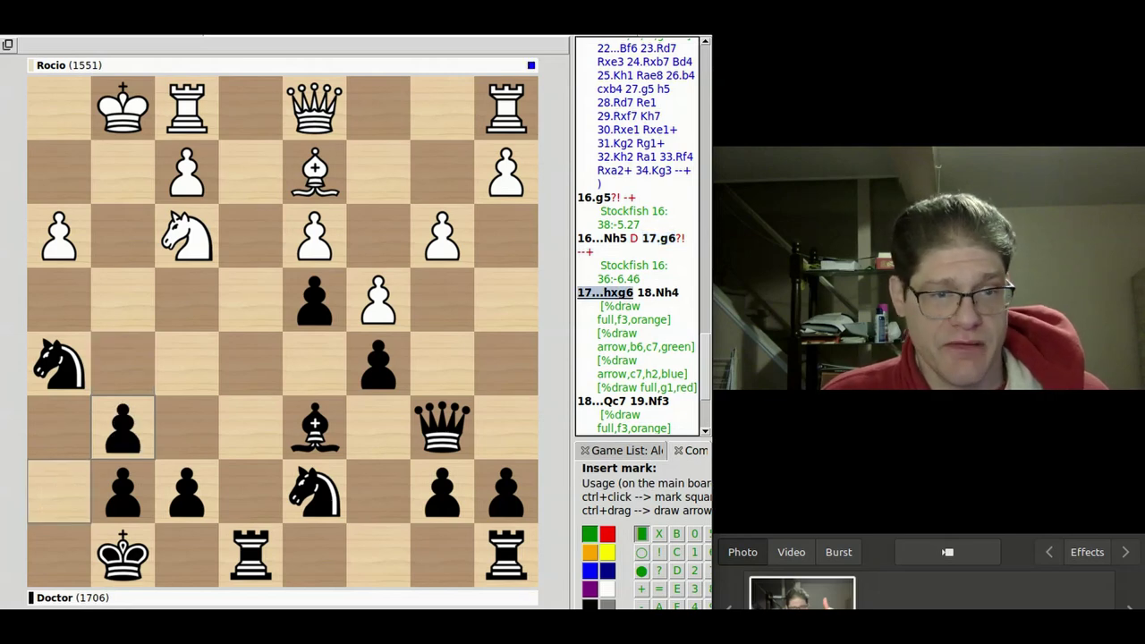
{"action": "key", "text": "Right"}
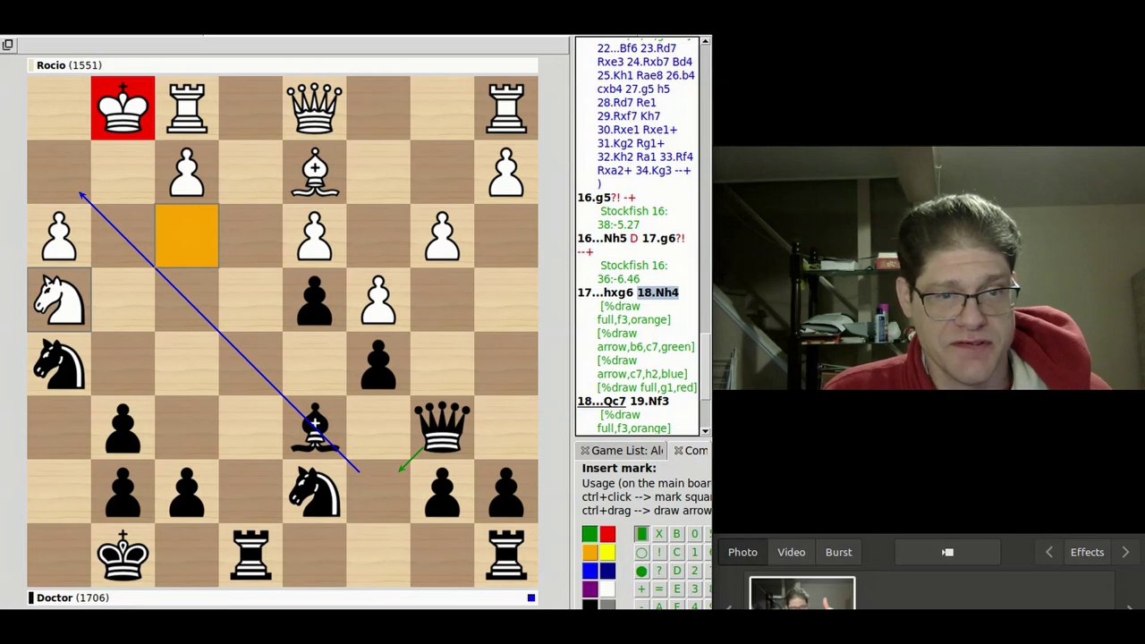
{"action": "key", "text": "Right"}
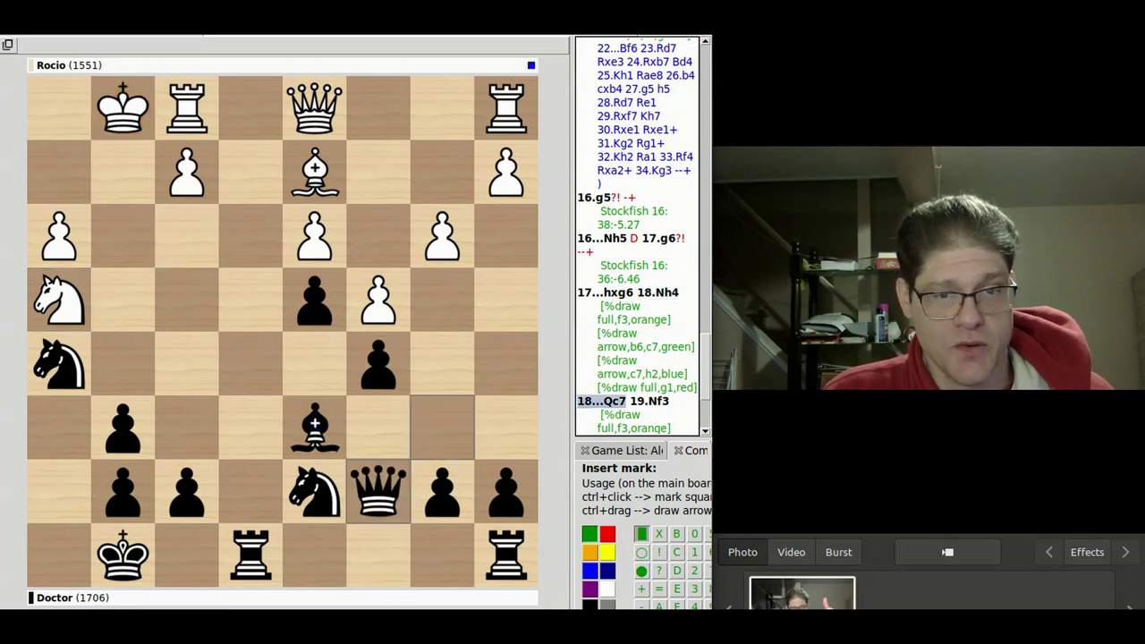
Step: Draw a red arrow from the c7 queen to h2 and mark the white king's square g1 in red
{"action": "left_click", "coordinate": [607, 534]}
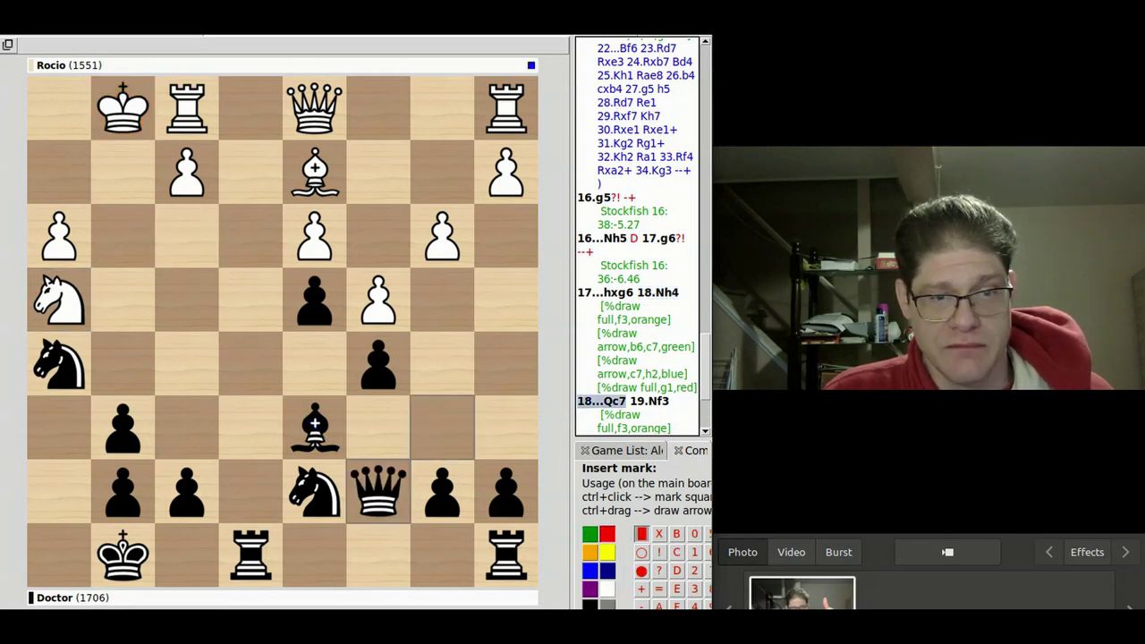
{"action": "left_click_drag", "start_coordinate": [378, 490], "coordinate": [59, 172]}
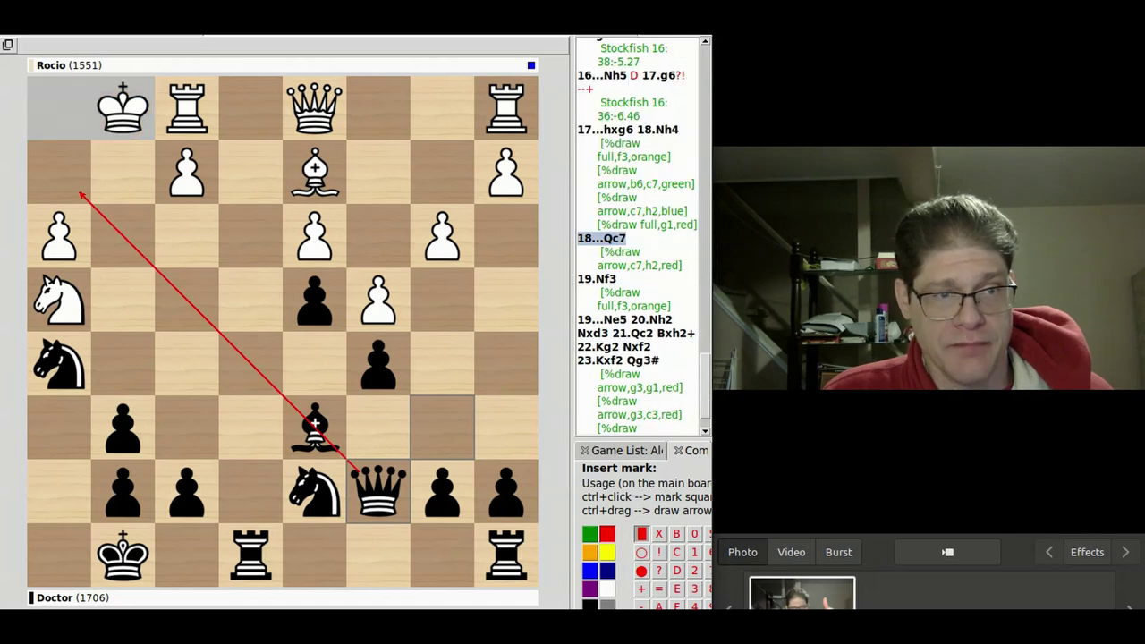
{"action": "left_click", "coordinate": [122, 108], "text": "ctrl"}
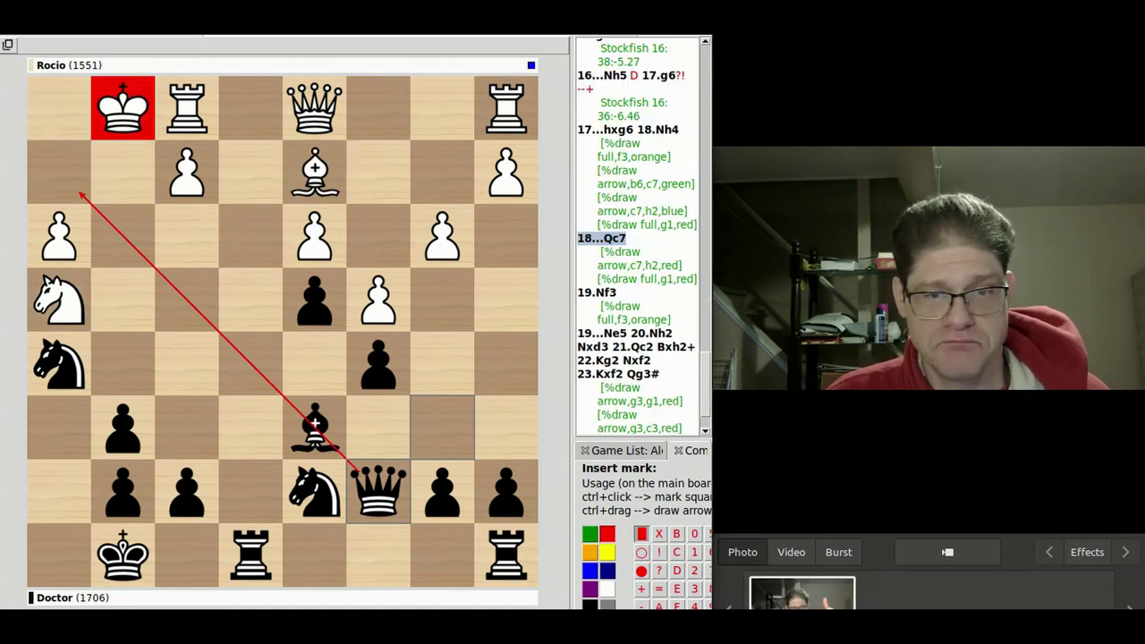
Step: Play through 19.Nf3 Ne5 20.Nh2 up to Black's pawn capture 20...Nxd3
{"action": "key", "text": "Right"}
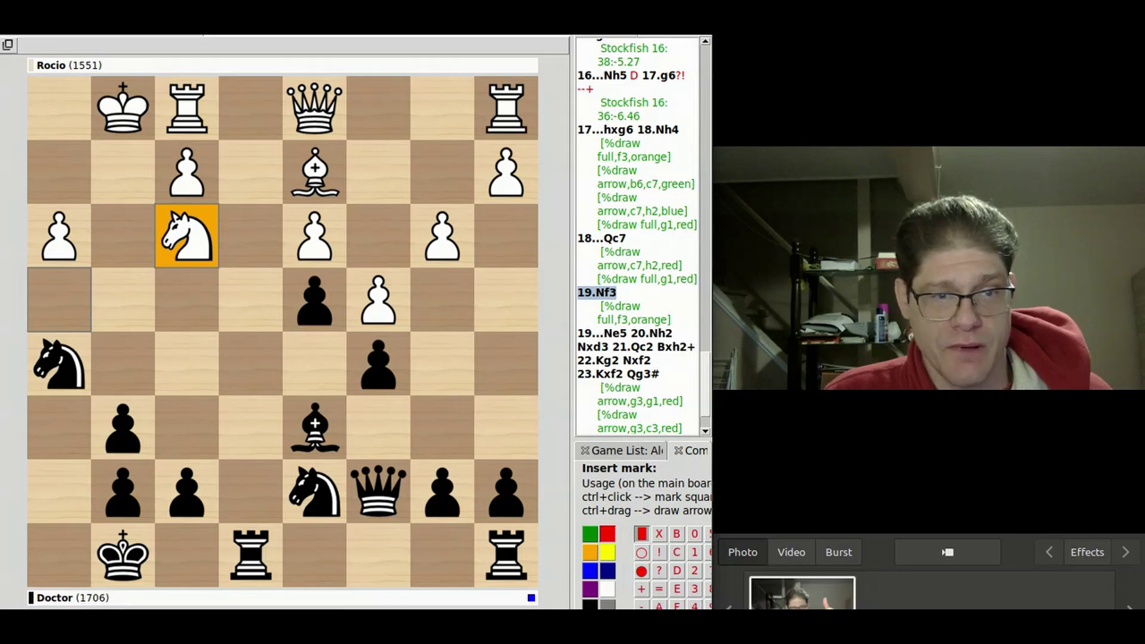
{"action": "key", "text": "Right"}
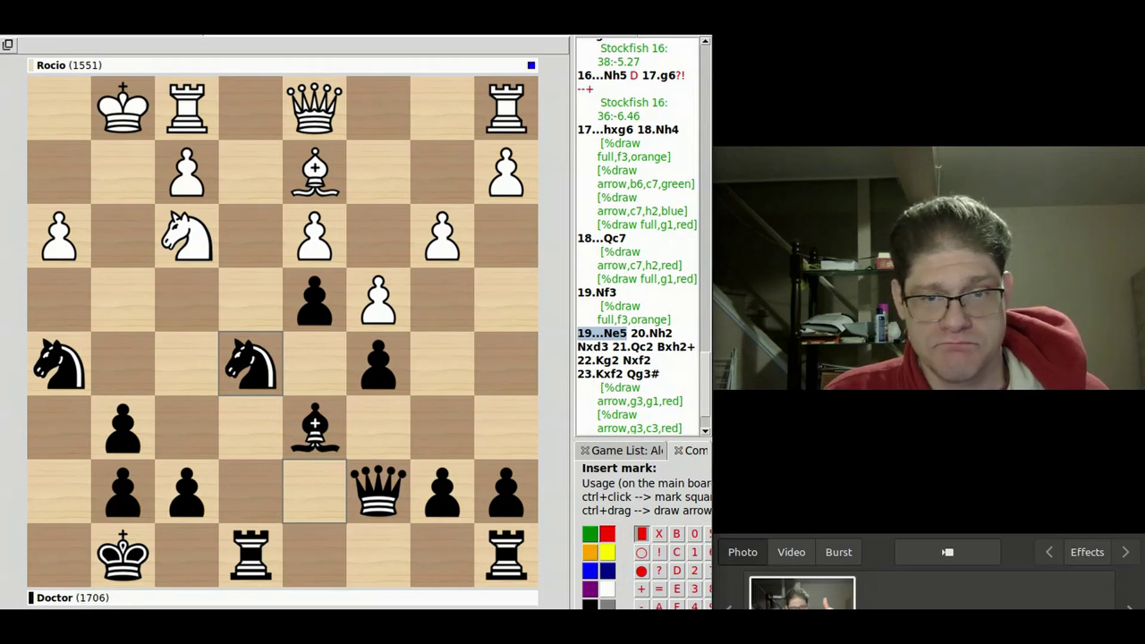
{"action": "scroll", "coordinate": [640, 232], "scroll_direction": "down", "scroll_amount": 2}
{"action": "scroll", "coordinate": [639, 232], "scroll_direction": "up", "scroll_amount": 4}
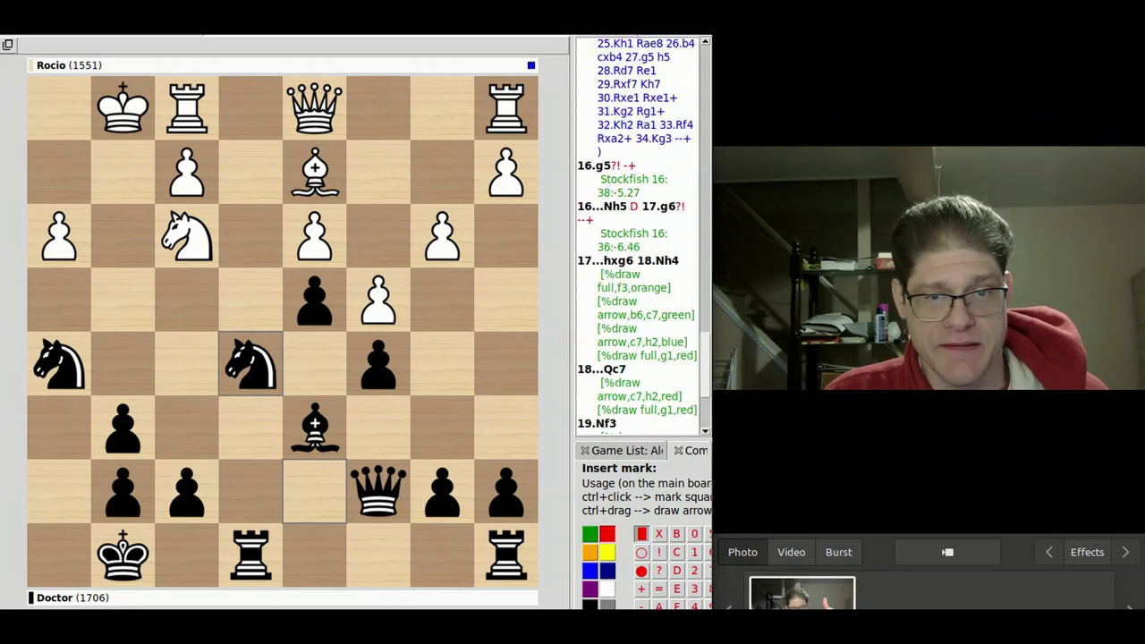
{"action": "scroll", "coordinate": [640, 233], "scroll_direction": "down", "scroll_amount": 1}
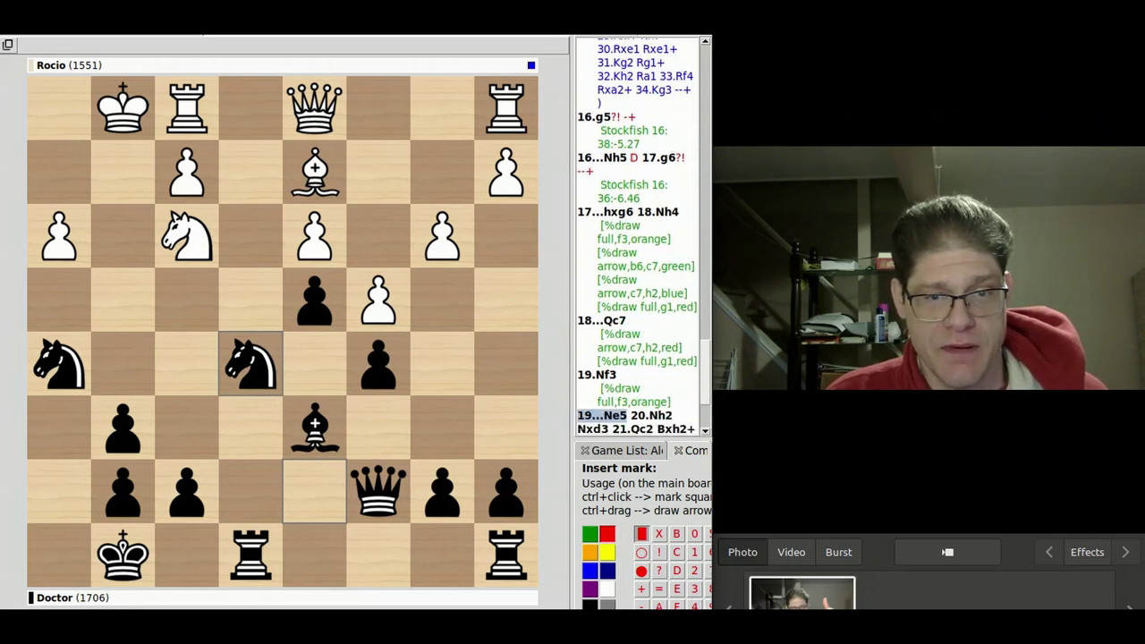
{"action": "key", "text": "Right"}
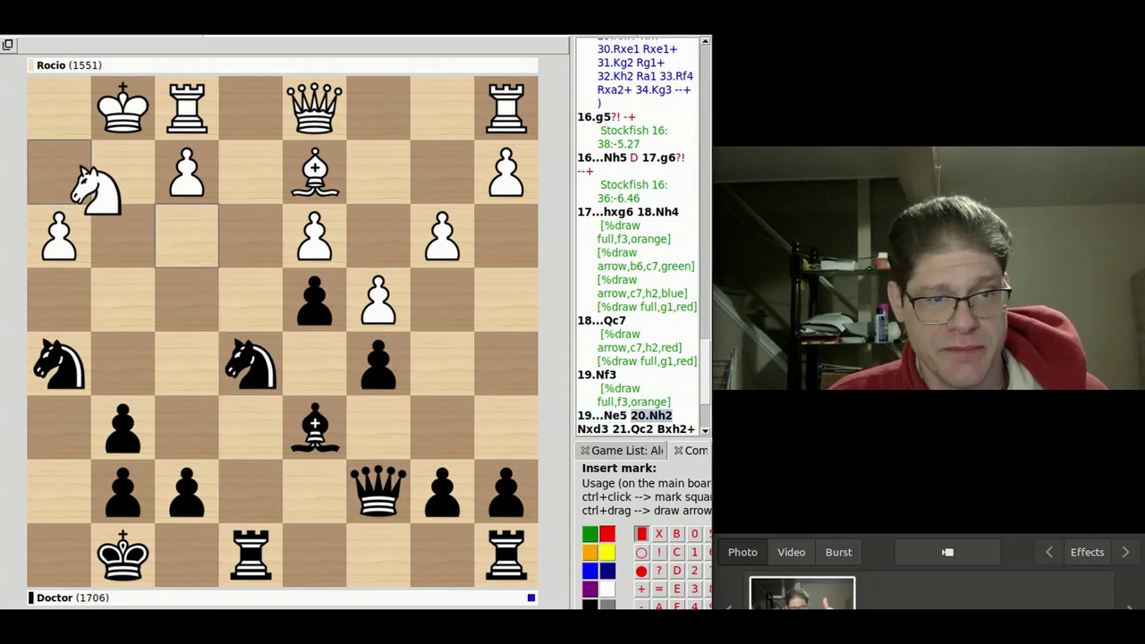
{"action": "key", "text": "Right"}
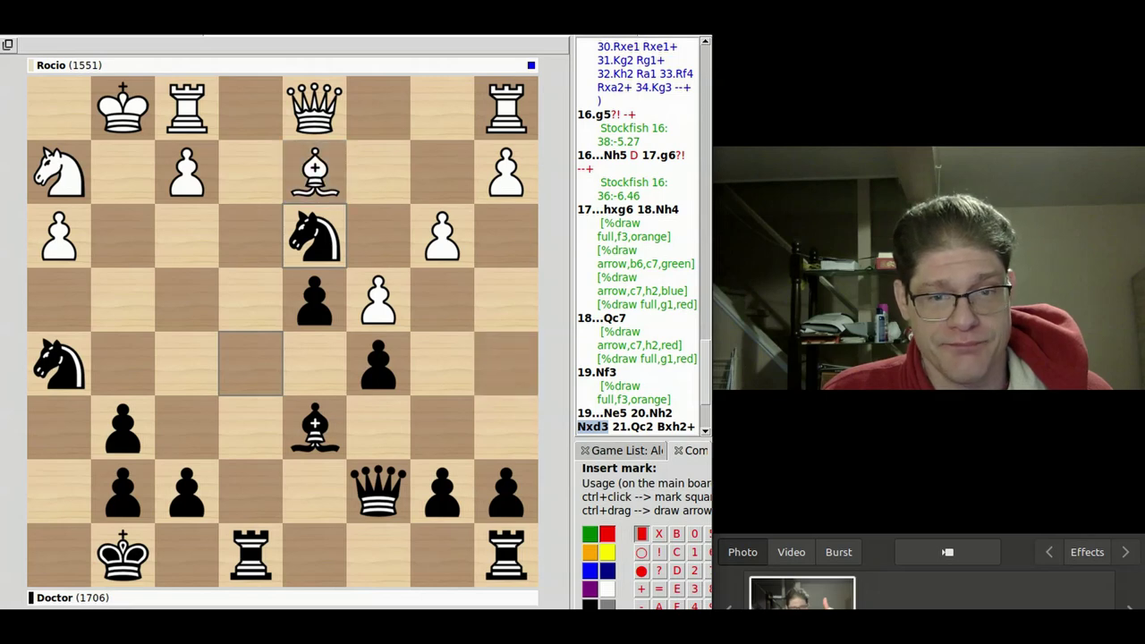
Step: Compare the positions before and after Black's knight captures the pawn on d3
{"action": "key", "text": "Left"}
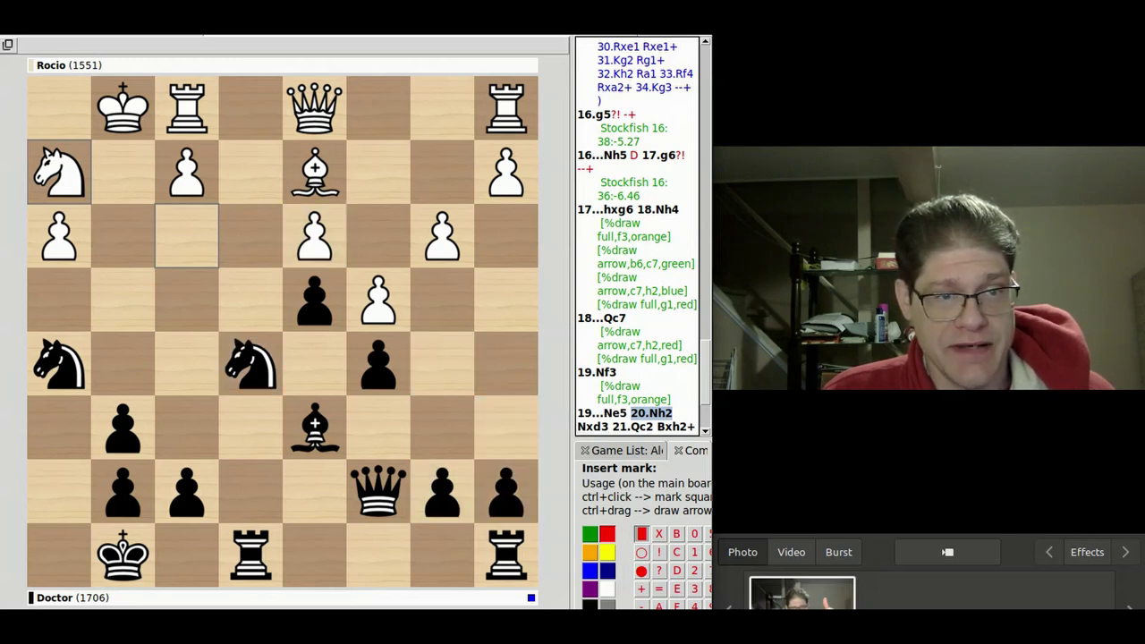
{"action": "key", "text": "Right"}
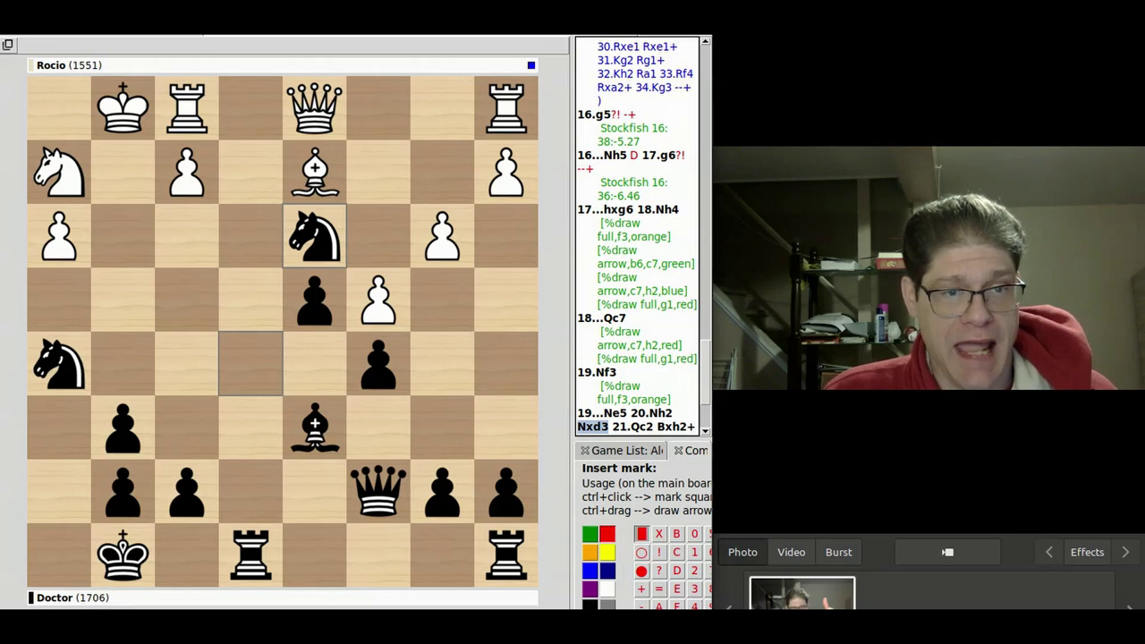
{"action": "key", "text": "Left"}
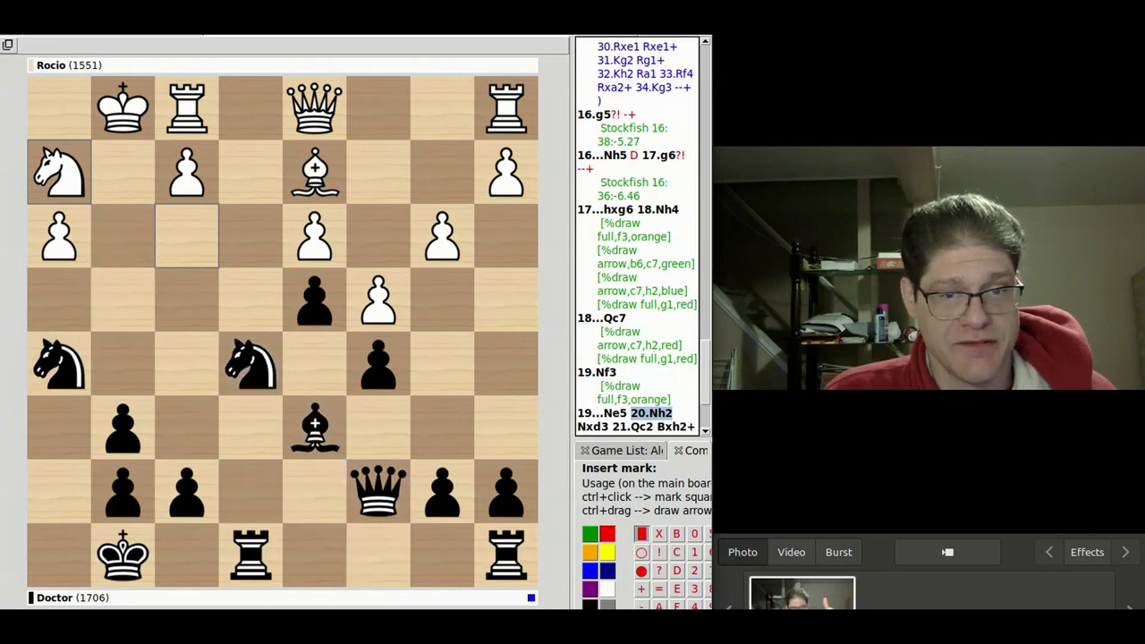
Step: At 20...Nxd3, draw a red arrow from the c7 queen to h2 and mark the king's square g1 in red
{"action": "key", "text": "Right"}
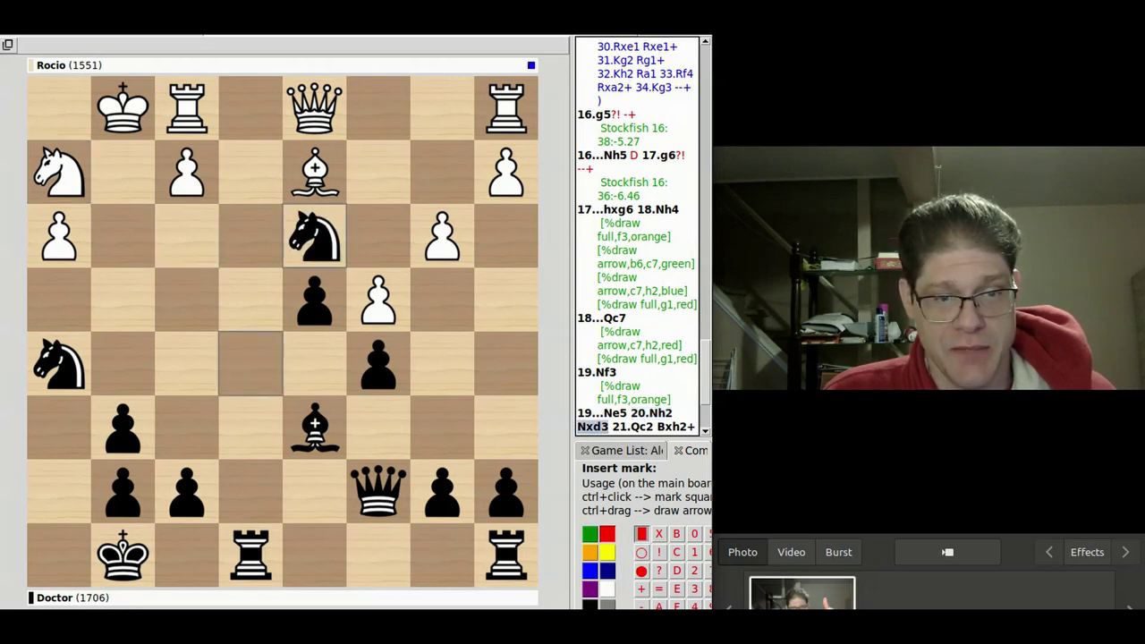
{"action": "left_click_drag", "start_coordinate": [379, 491], "coordinate": [59, 171]}
{"action": "left_click", "coordinate": [123, 107], "text": "ctrl"}
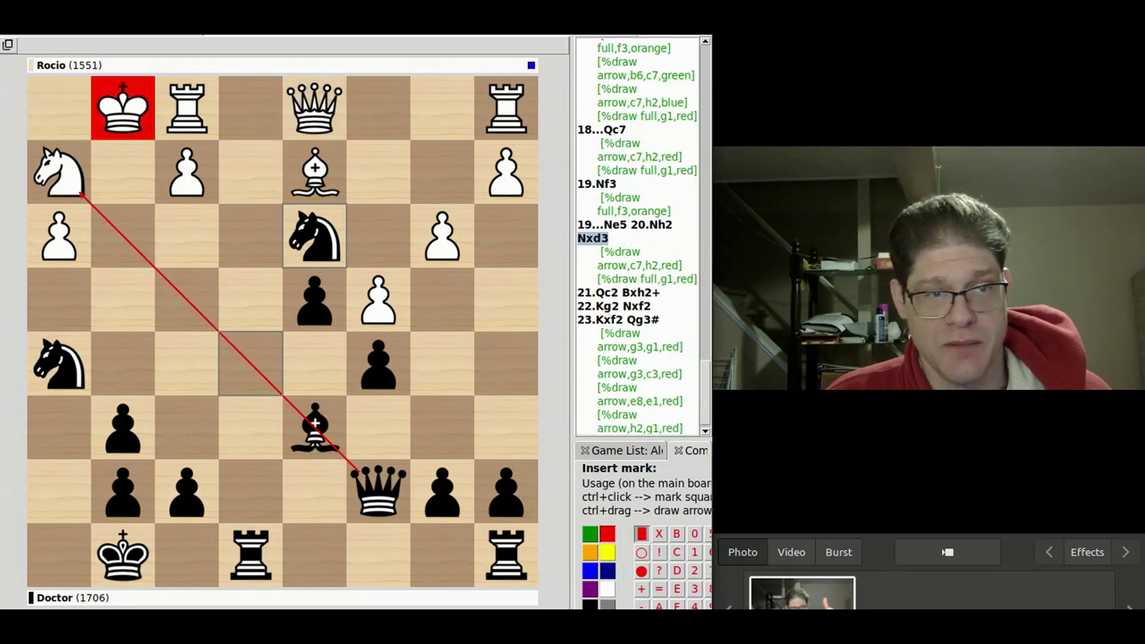
Step: Advance through 21.Qc2 to the bishop check 21...Bxh2+ and mark the black knight's square d3 in green
{"action": "key", "text": "Right"}
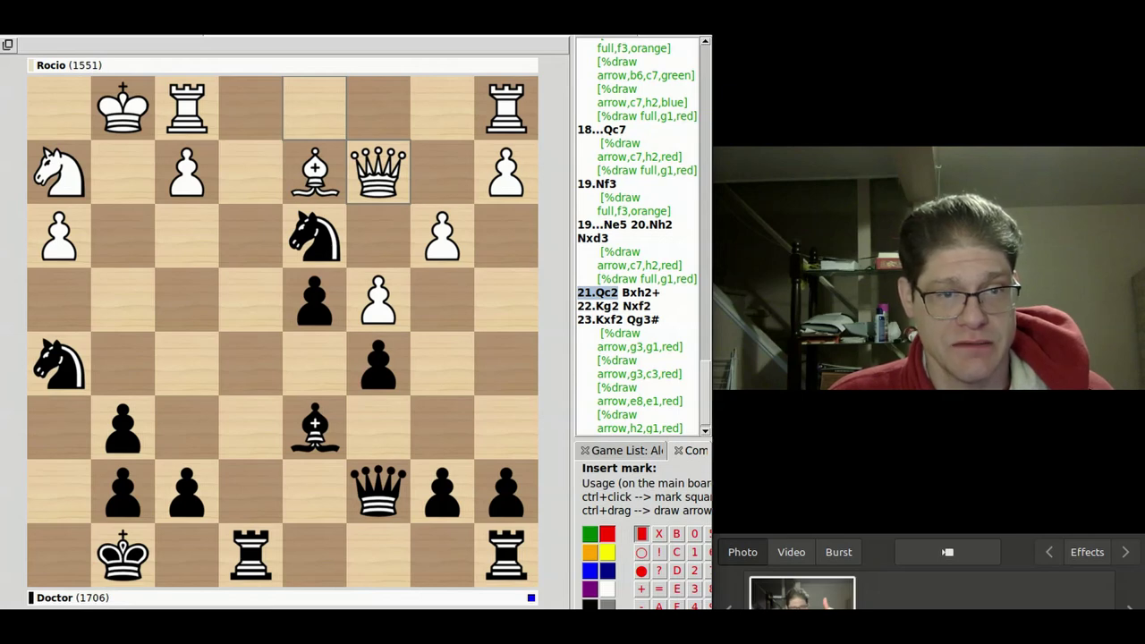
{"action": "key", "text": "Right"}
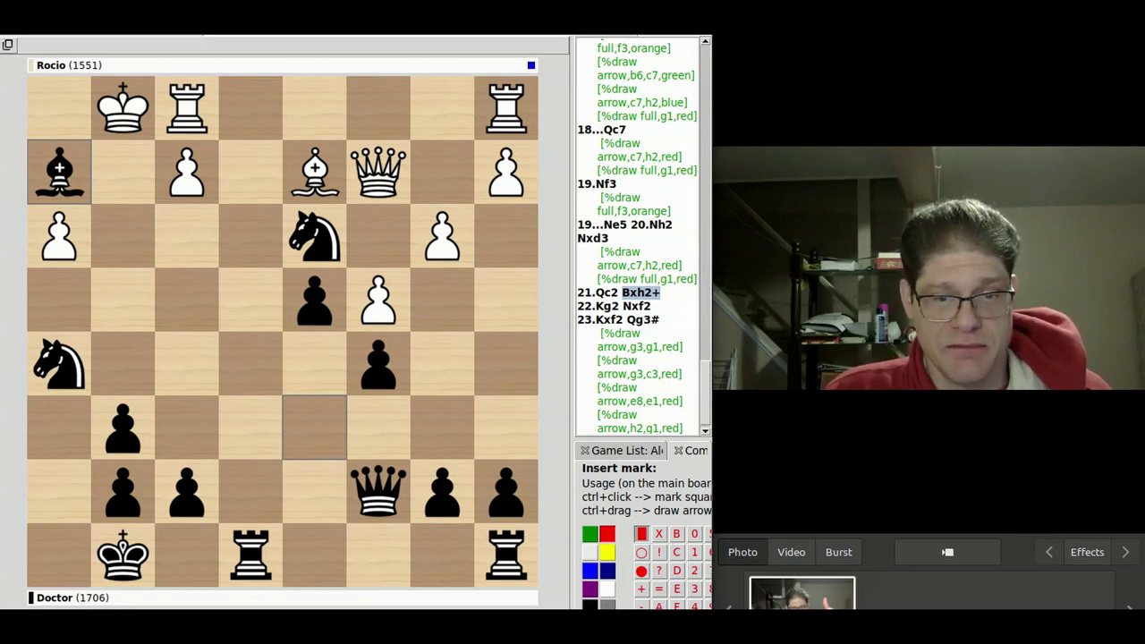
{"action": "left_click", "coordinate": [590, 534]}
{"action": "left_click", "coordinate": [314, 235], "text": "ctrl"}
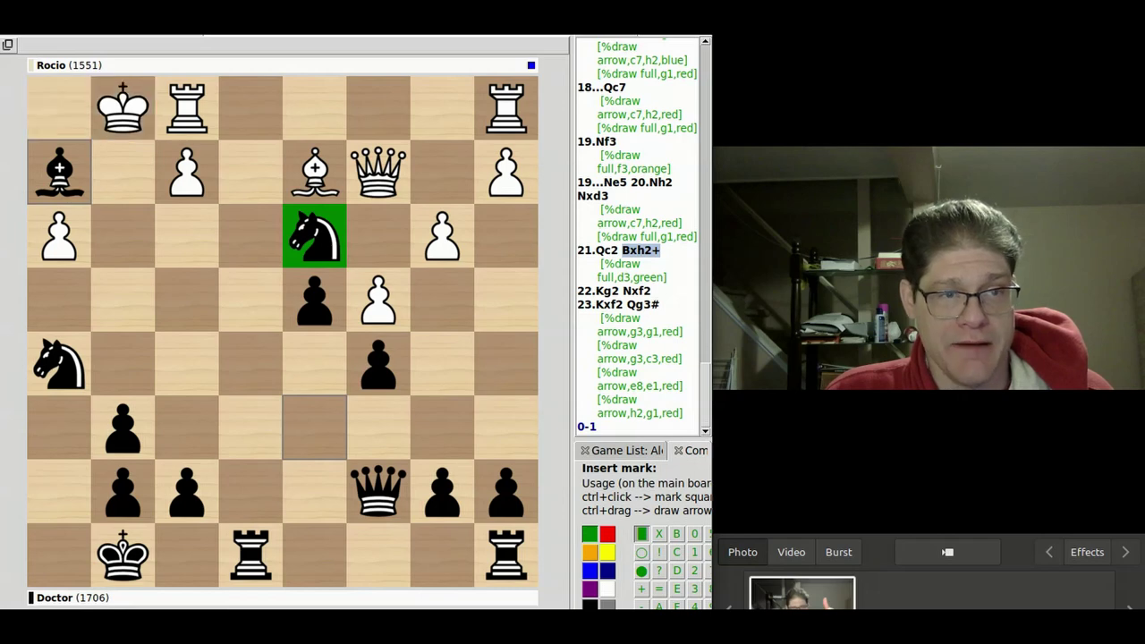
Step: At 21...Bxh2+, draw a red arrow from the h2 bishop to the king on g1 and advance to 22.Kg2
{"action": "left_click", "coordinate": [608, 534]}
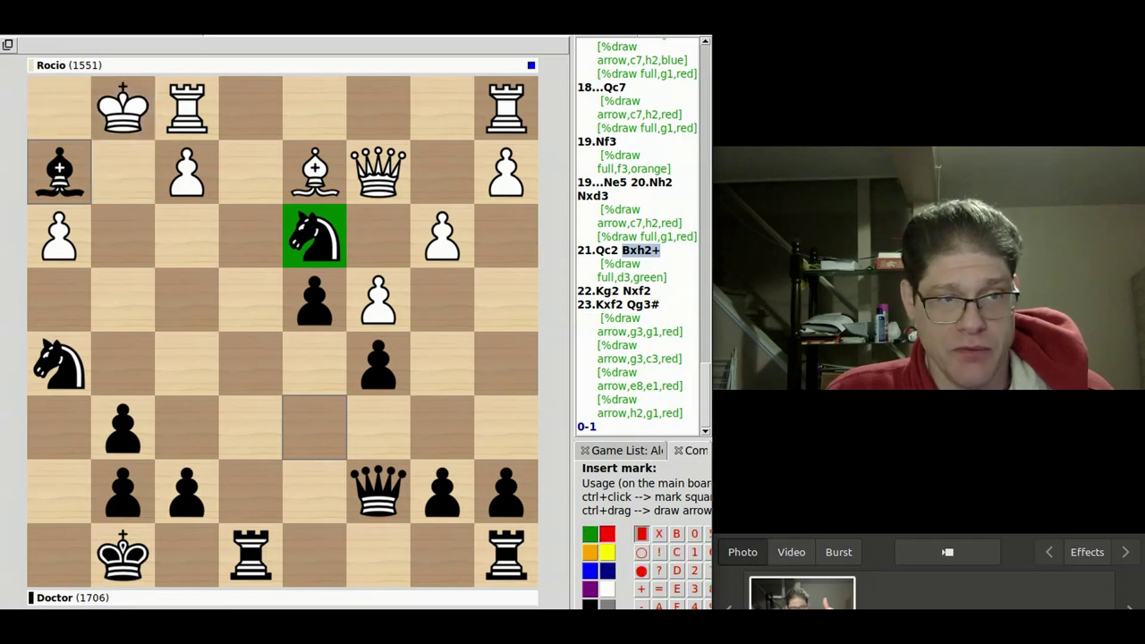
{"action": "left_click_drag", "start_coordinate": [59, 171], "coordinate": [122, 107]}
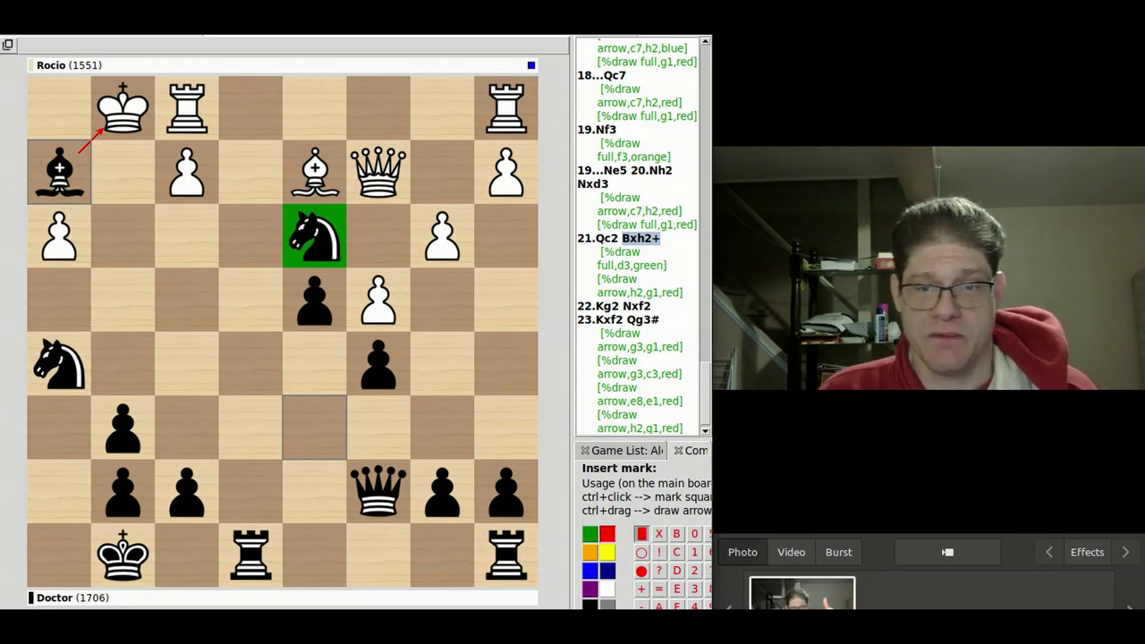
{"action": "key", "text": "Right"}
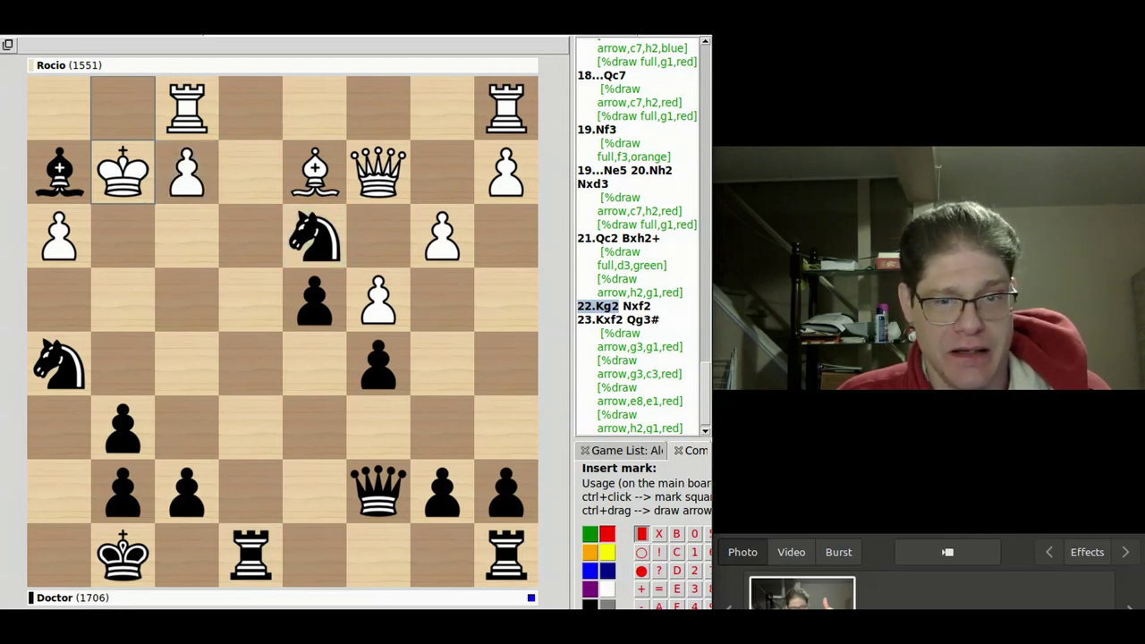
Step: At 22.Kg2, draw a green arrow from the f1 rook to f2 and a red arrow from the g2 king to f1
{"action": "left_click", "coordinate": [589, 533]}
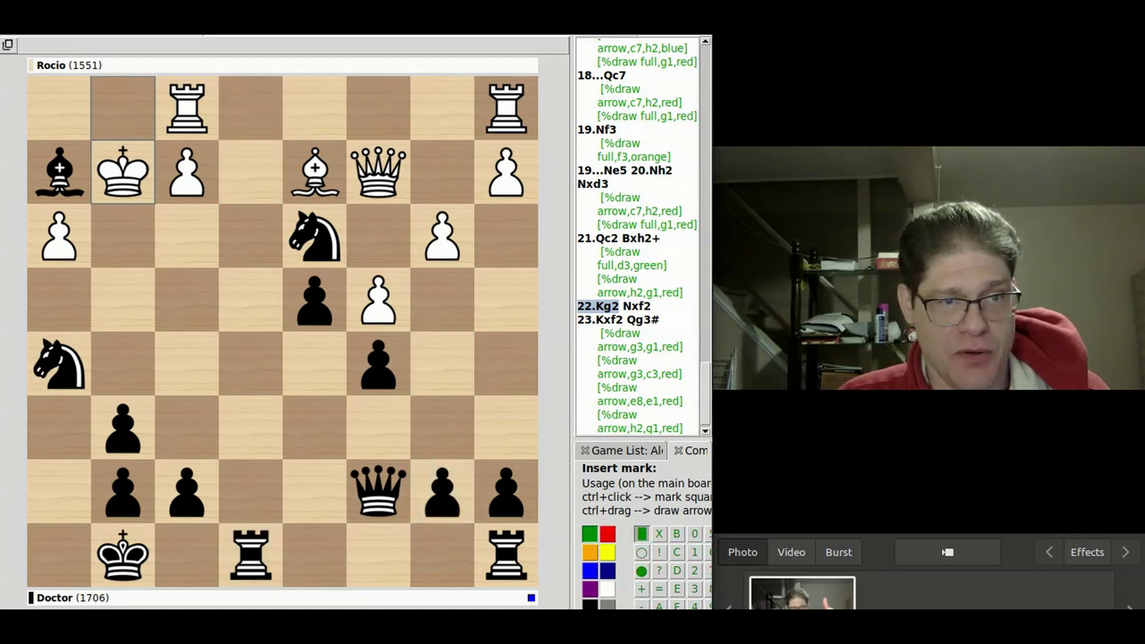
{"action": "left_click_drag", "start_coordinate": [186, 108], "coordinate": [186, 171], "text": "ctrl"}
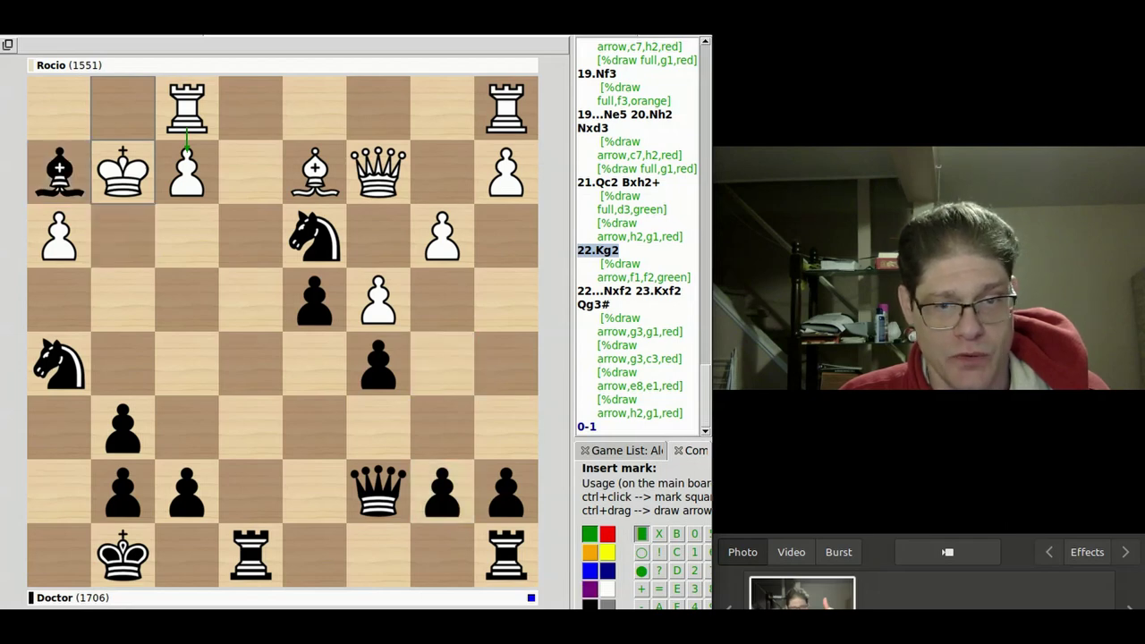
{"action": "left_click", "coordinate": [607, 534]}
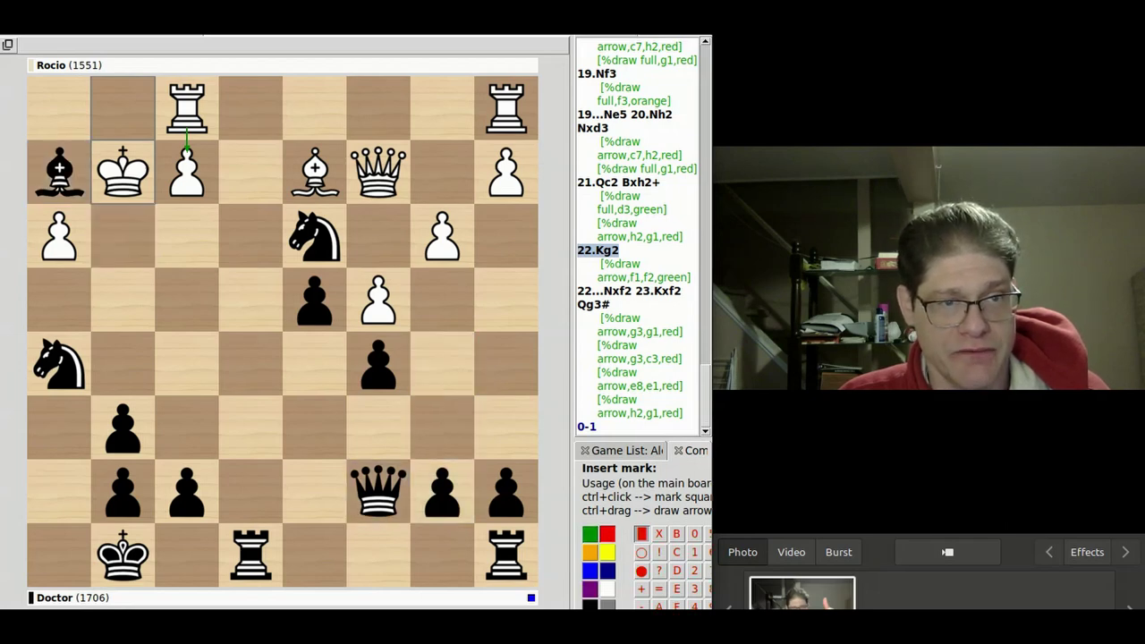
{"action": "left_click_drag", "start_coordinate": [122, 172], "coordinate": [187, 109]}
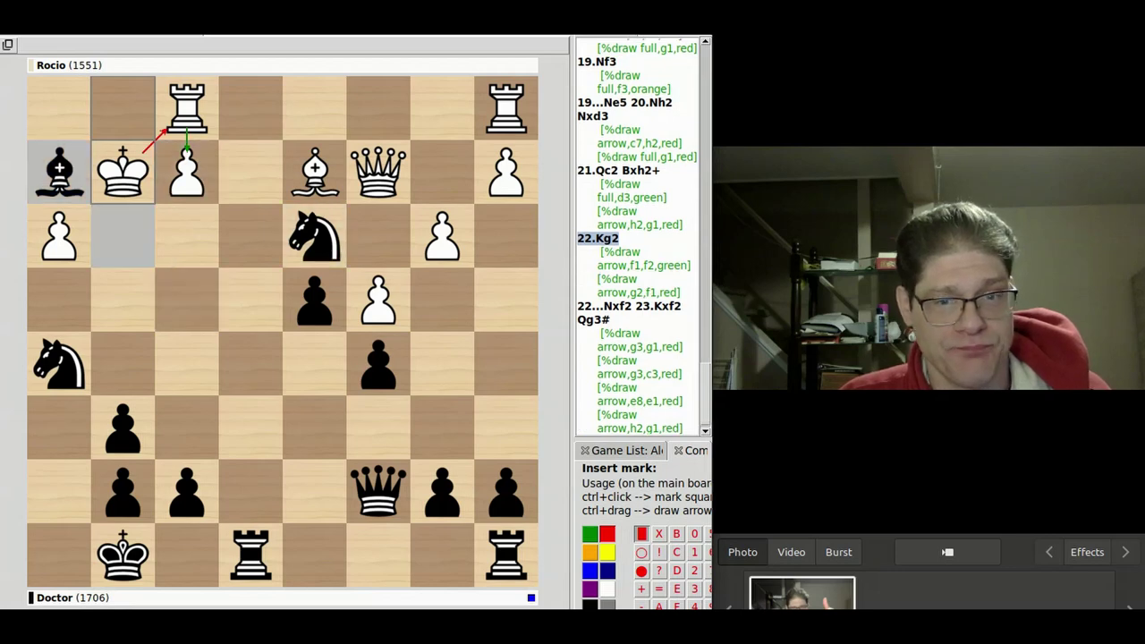
Step: Play through 22...Nxf2 23.Kxf2 to the checkmate Qg3# and compare that final position with the one after 22.Kg2
{"action": "key", "text": "Right"}
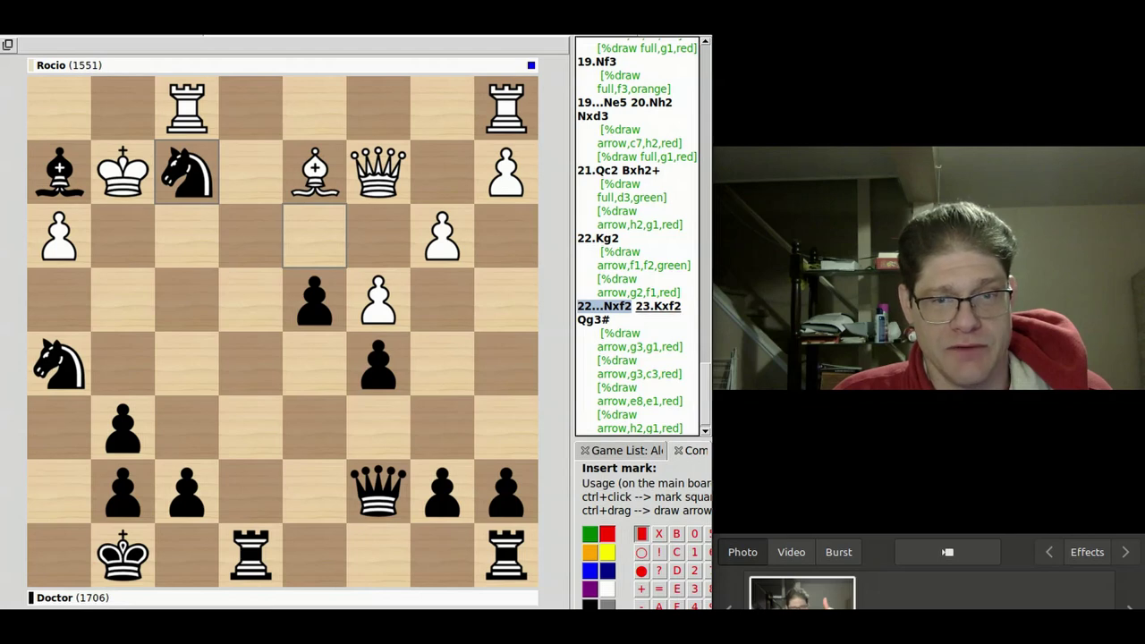
{"action": "key", "text": "Right"}
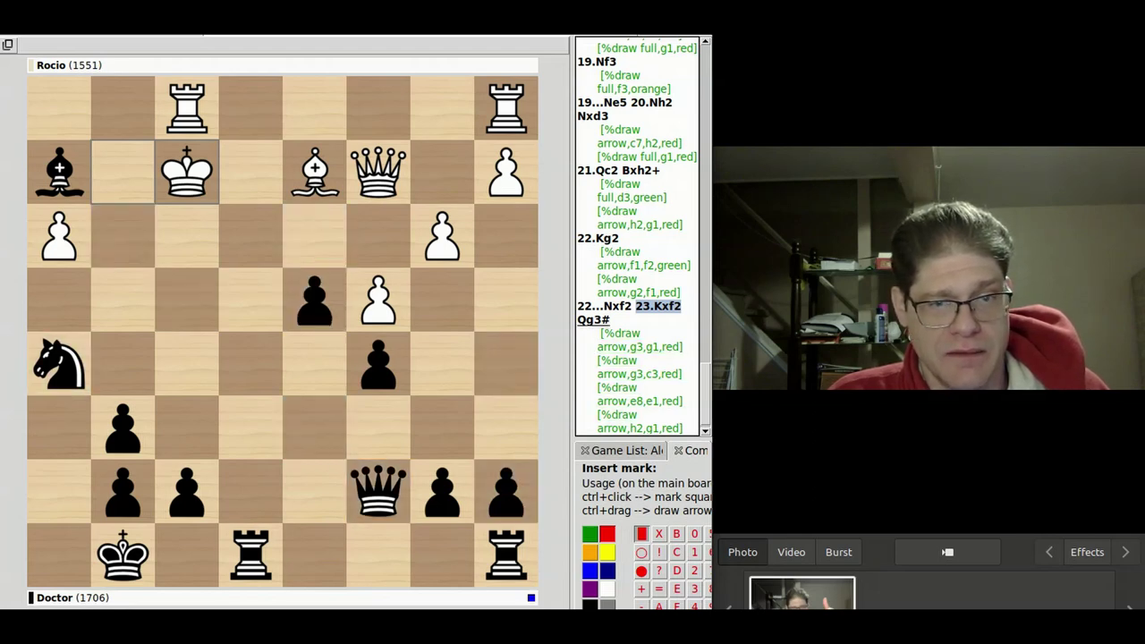
{"action": "key", "text": "Right"}
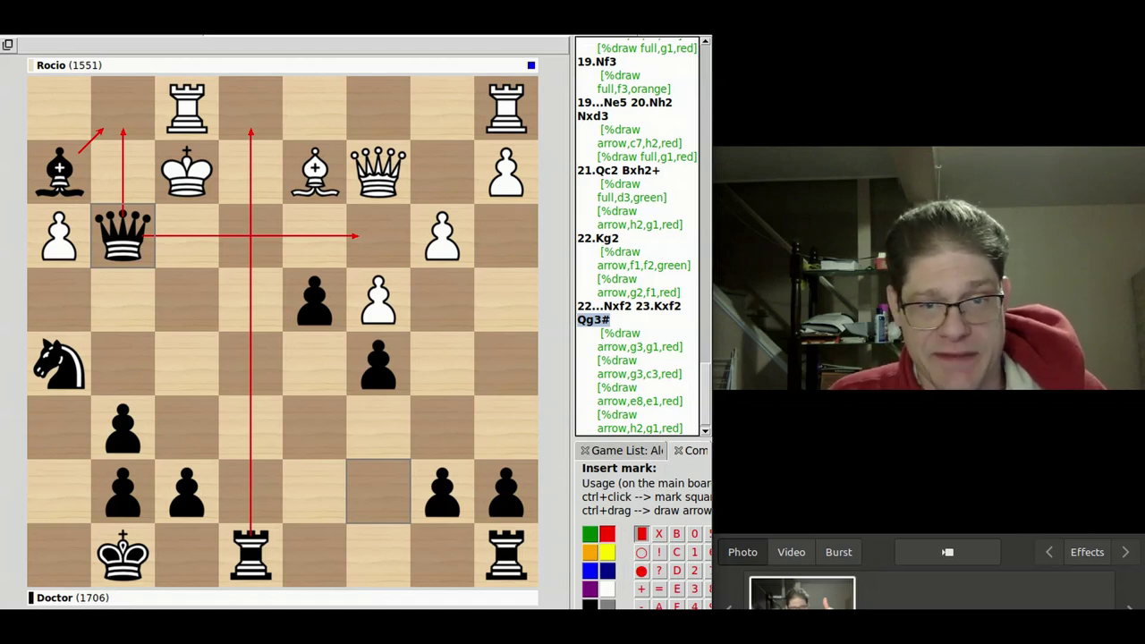
{"action": "left_click", "coordinate": [597, 238]}
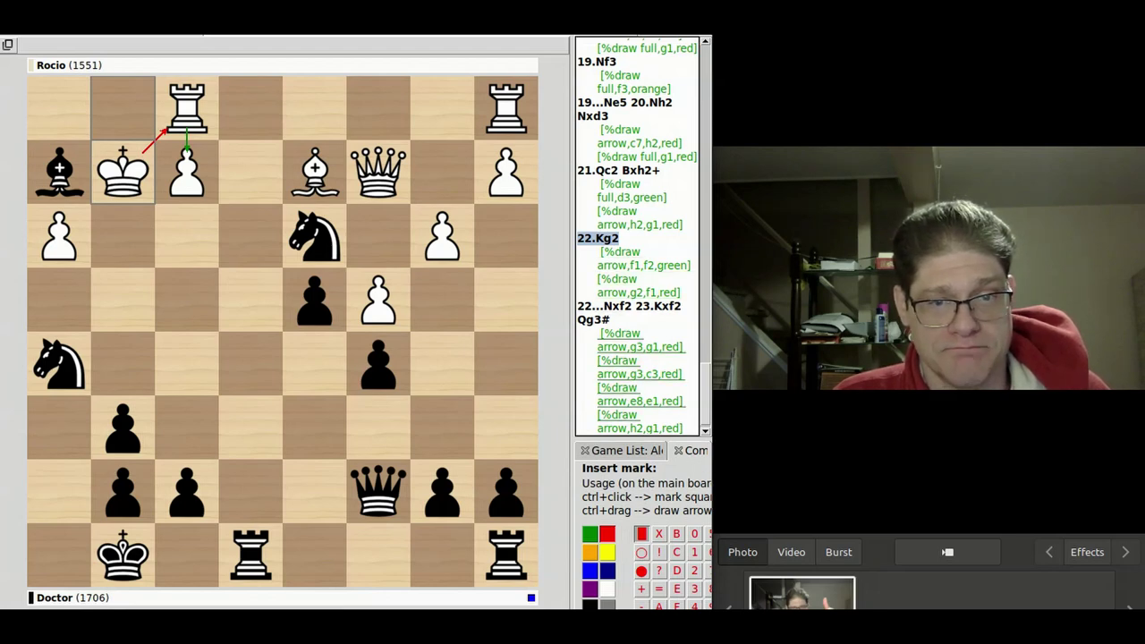
{"action": "left_click", "coordinate": [593, 319]}
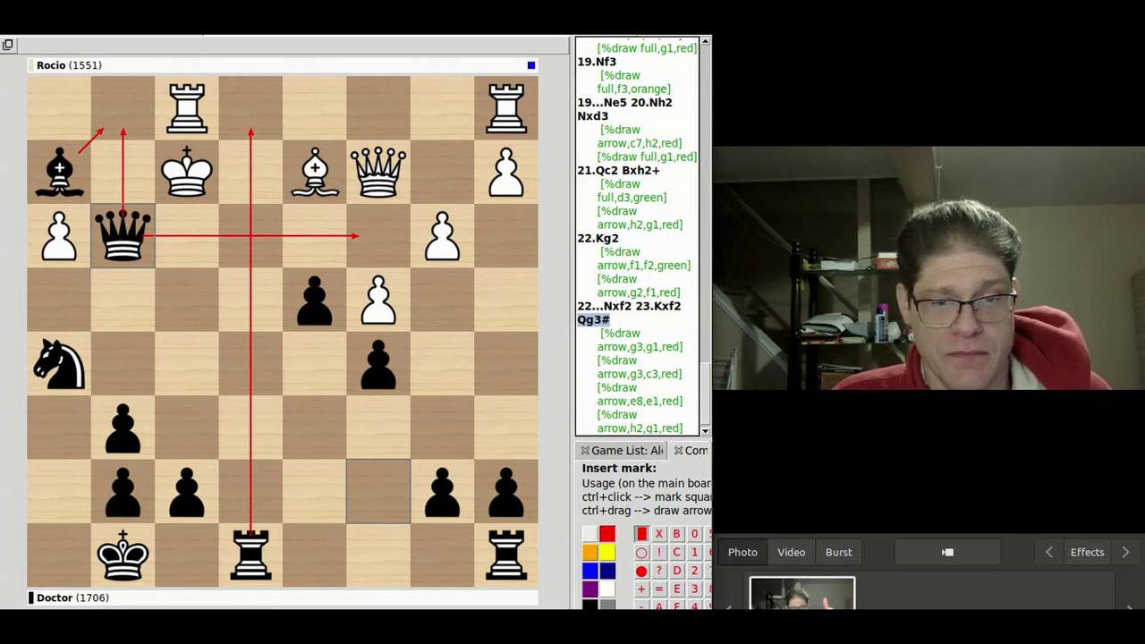
Step: At the final position after Qg3#, mark the squares g1 and f3 in gray
{"action": "left_click", "coordinate": [607, 605]}
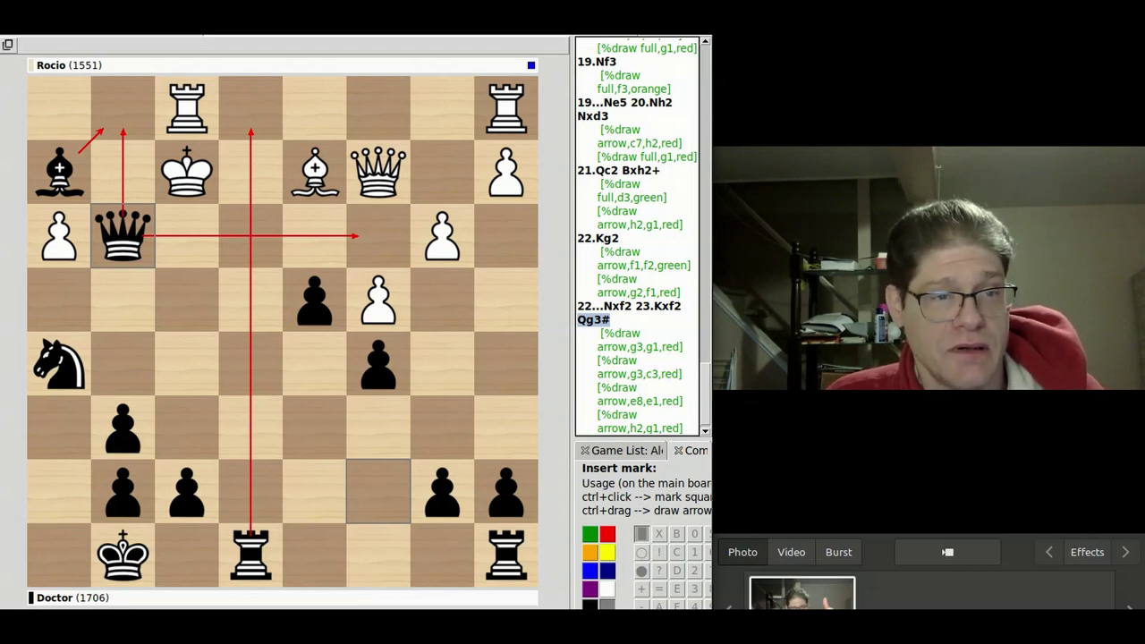
{"action": "left_click", "coordinate": [122, 108], "text": "ctrl"}
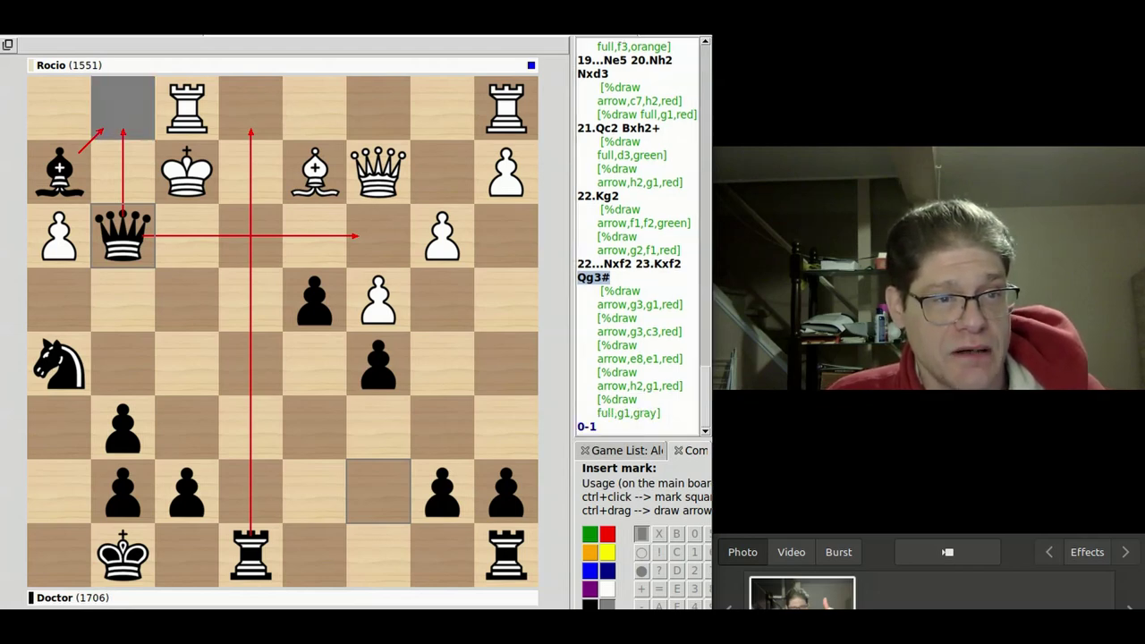
{"action": "left_click", "coordinate": [186, 235], "text": "ctrl"}
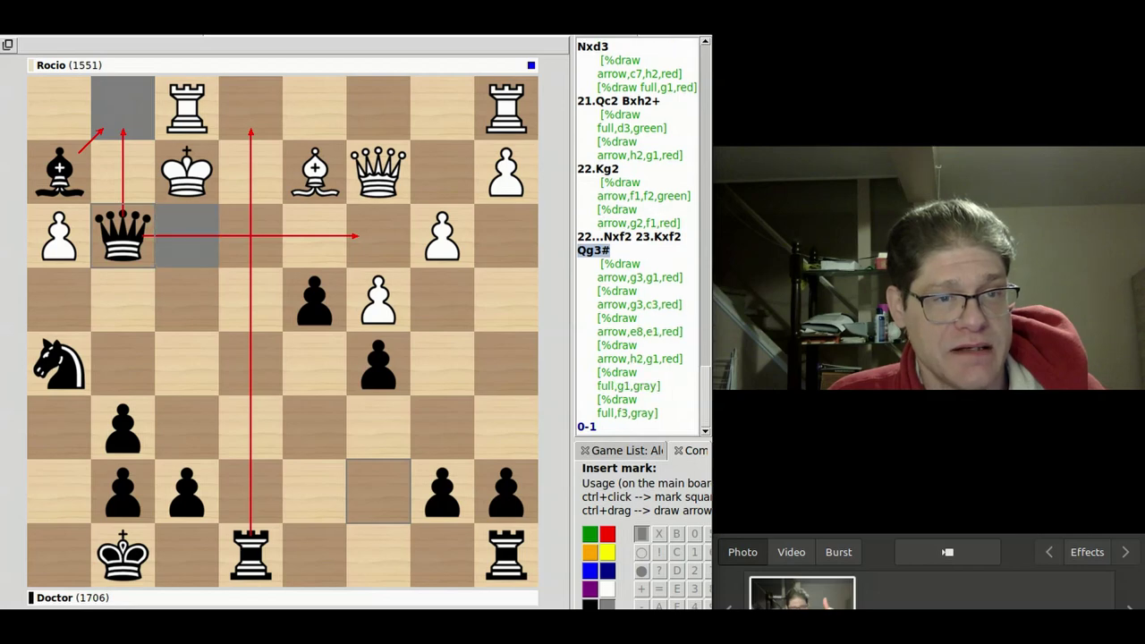